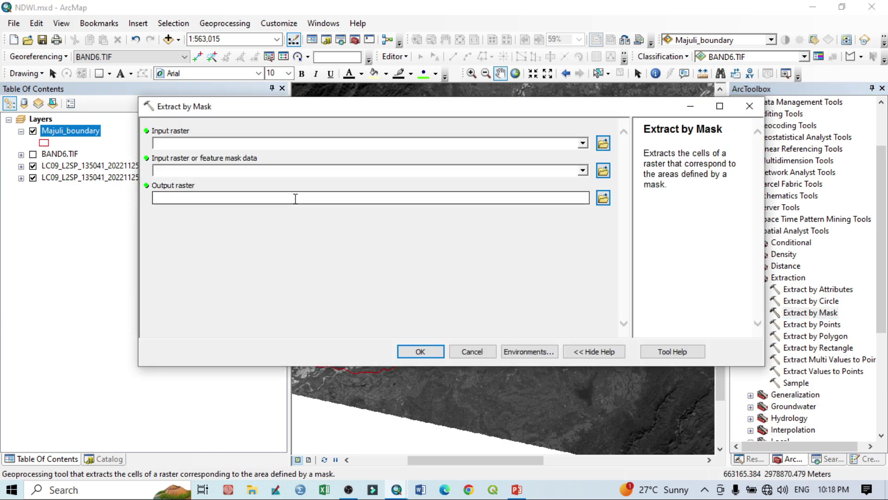
Step: Set Extract by Mask to use the Landsat SR_B3.TIF raster as input and Majuli_boundary as the mask
click(582, 143)
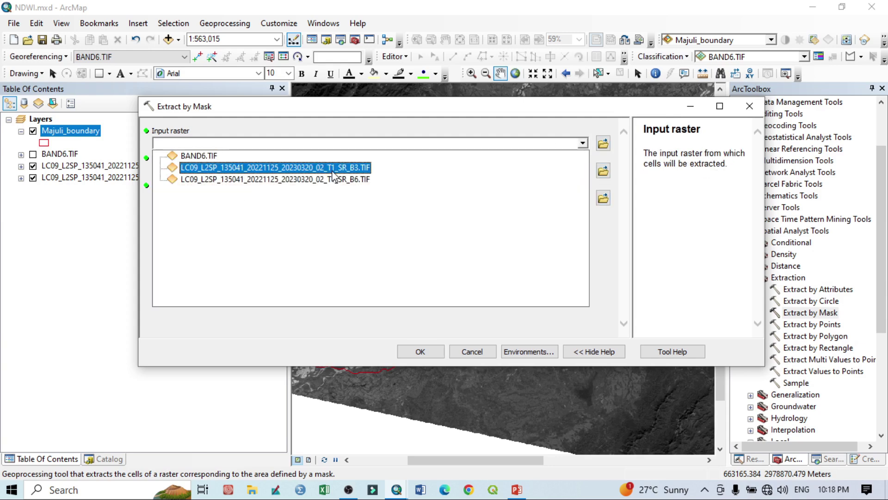
click(326, 167)
click(582, 171)
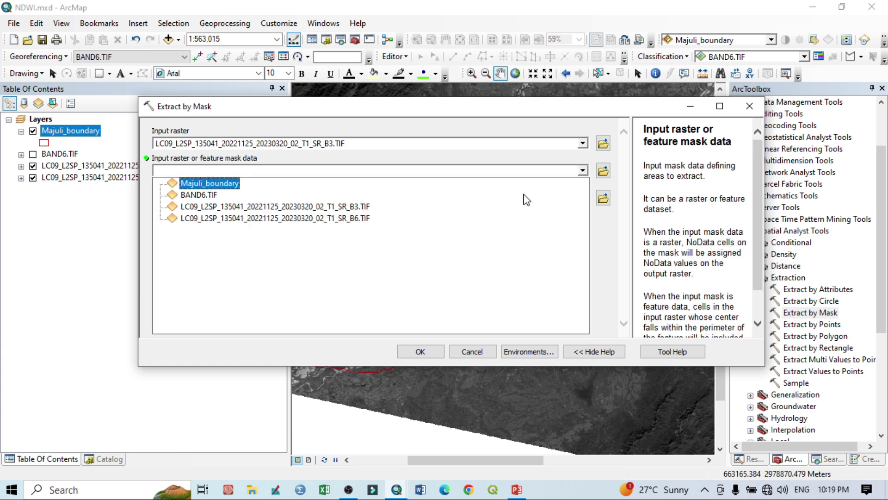
click(221, 185)
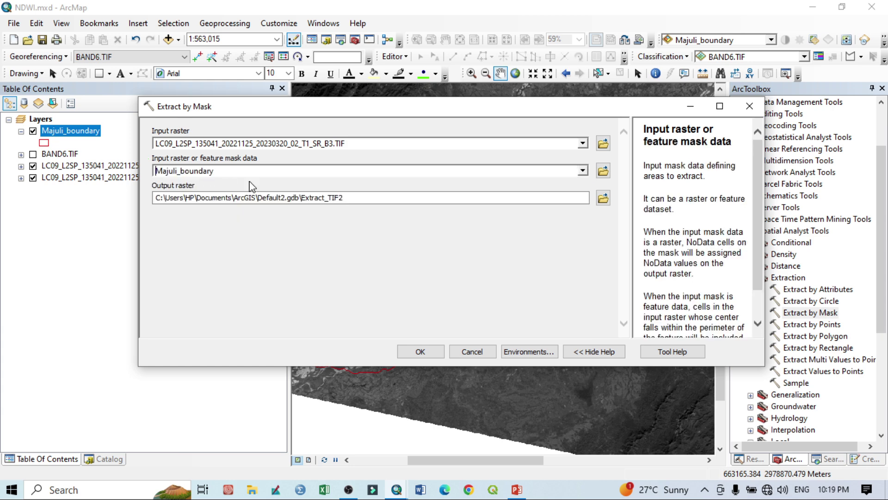
Step: Create a folder named MNDWI inside the NDWI folder and open it as the output raster's location
click(603, 199)
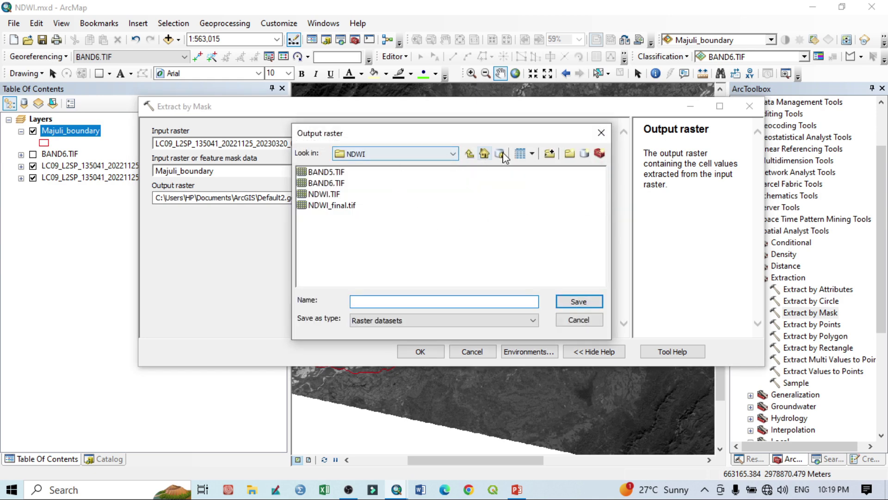
click(574, 160)
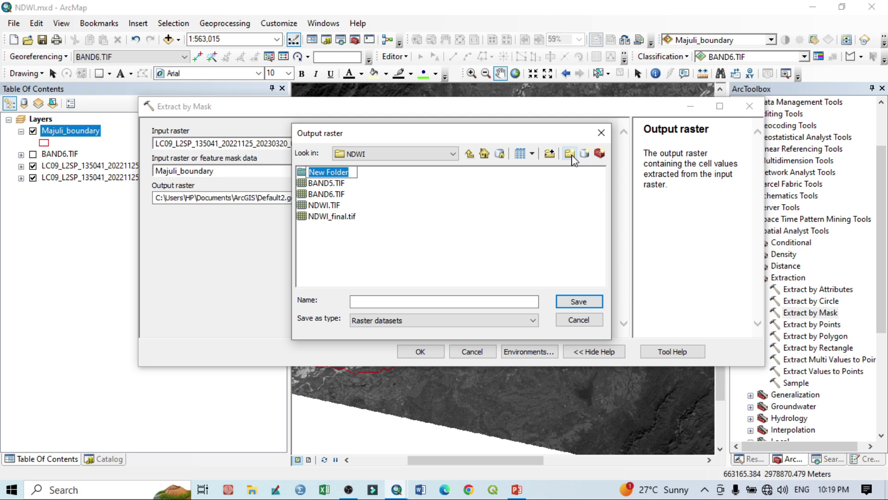
text(MND)
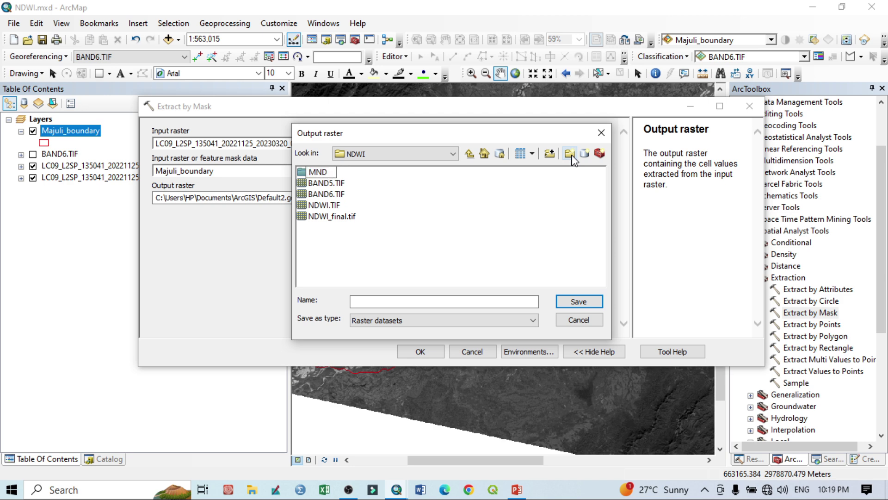
text(WI)
click(364, 239)
double_click(334, 172)
Step: Name the output raster BAND3.tif and run the mask extraction
click(366, 301)
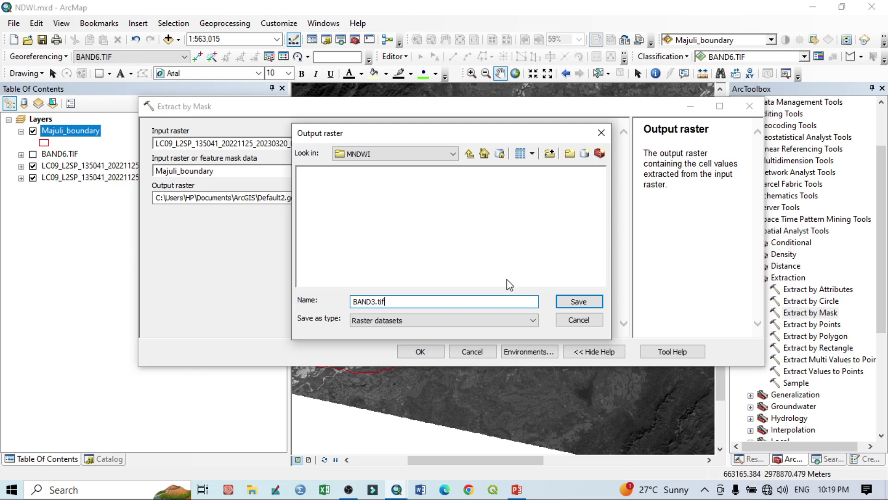
click(584, 302)
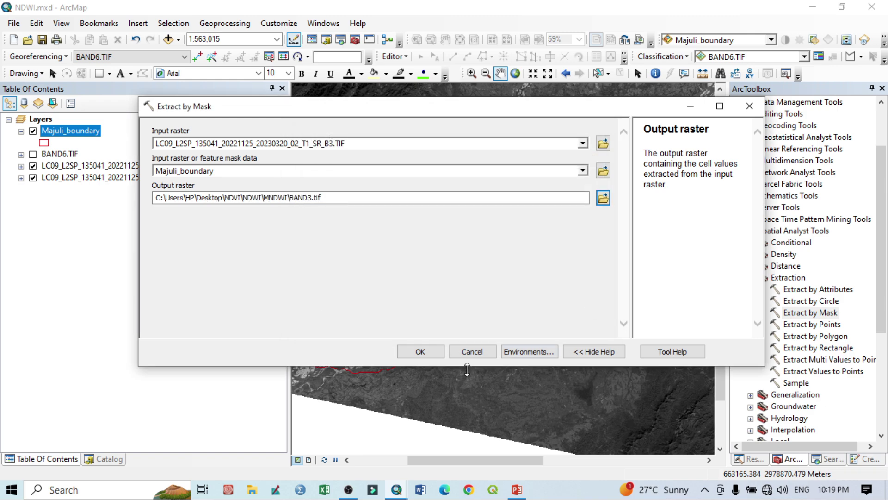
click(421, 352)
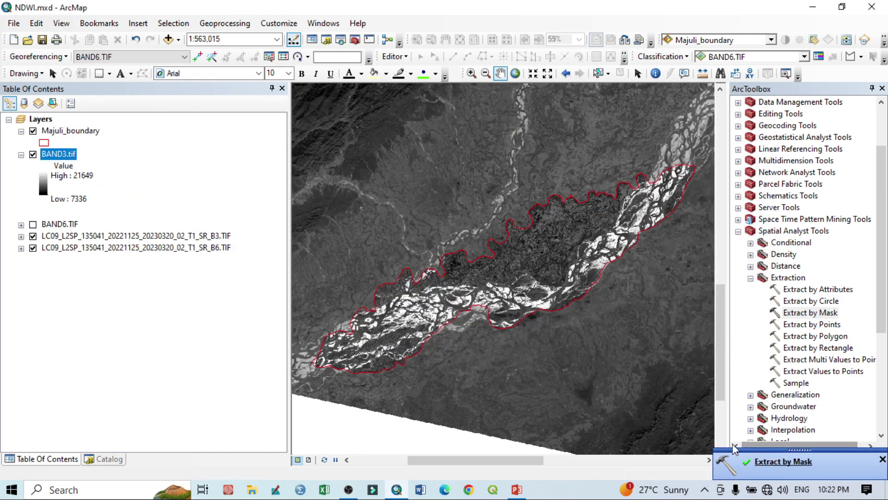
Step: Hide the two full Landsat scene layers, SR_B3 and SR_B6, and zoom to the BAND3.tif layer
click(33, 236)
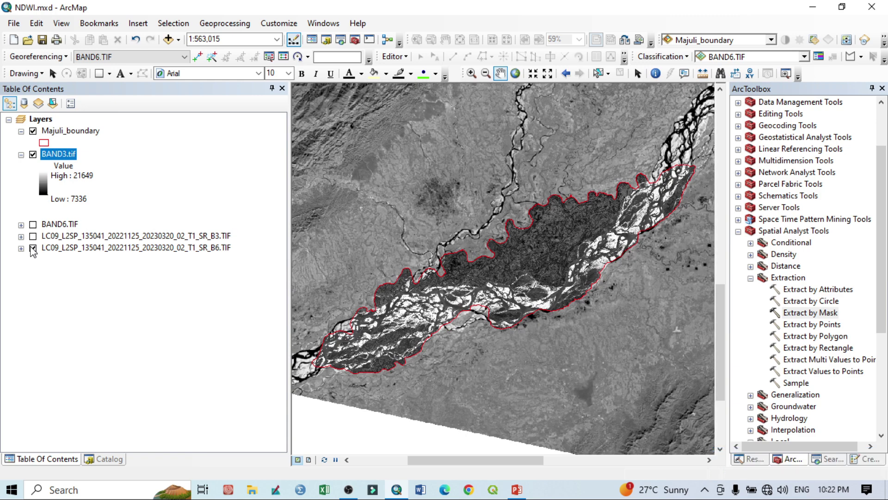
click(33, 247)
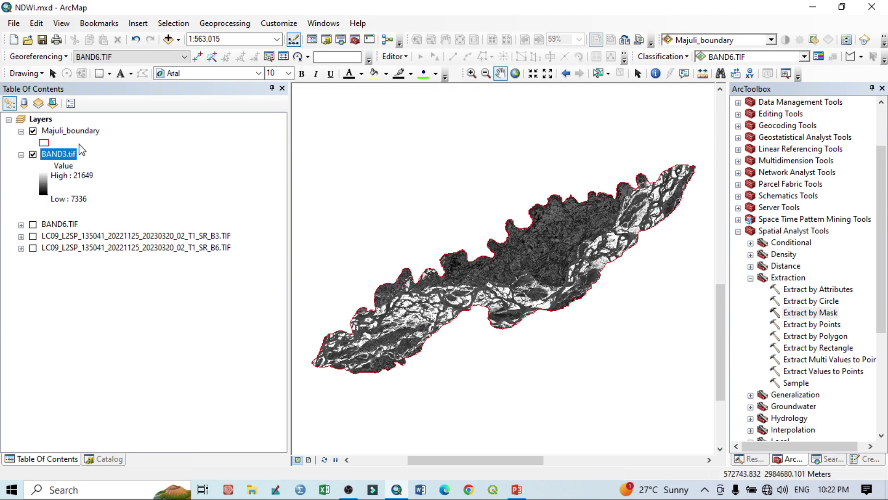
right_click(66, 154)
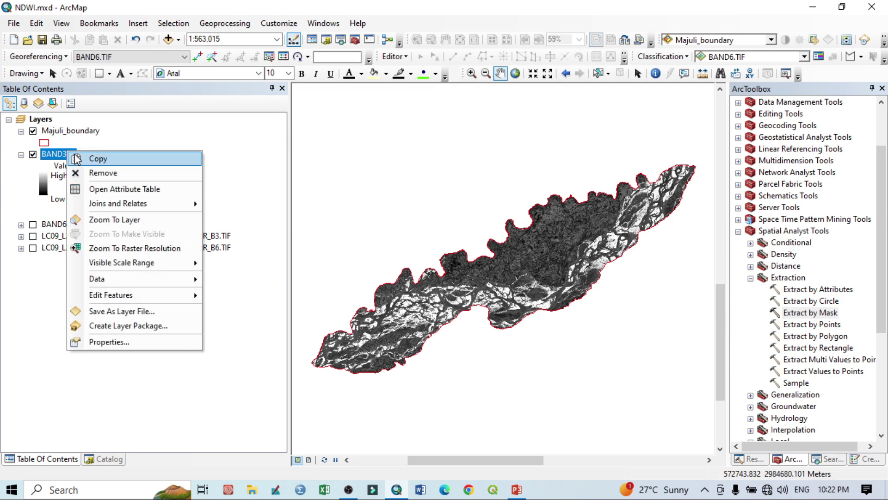
click(118, 220)
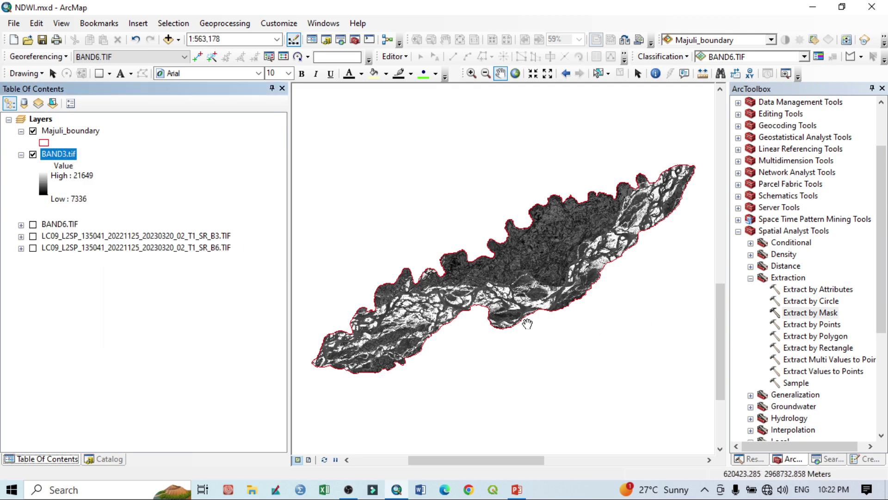
Step: Show the BAND6.TIF layer and collapse the legend of BAND3.tif
click(32, 225)
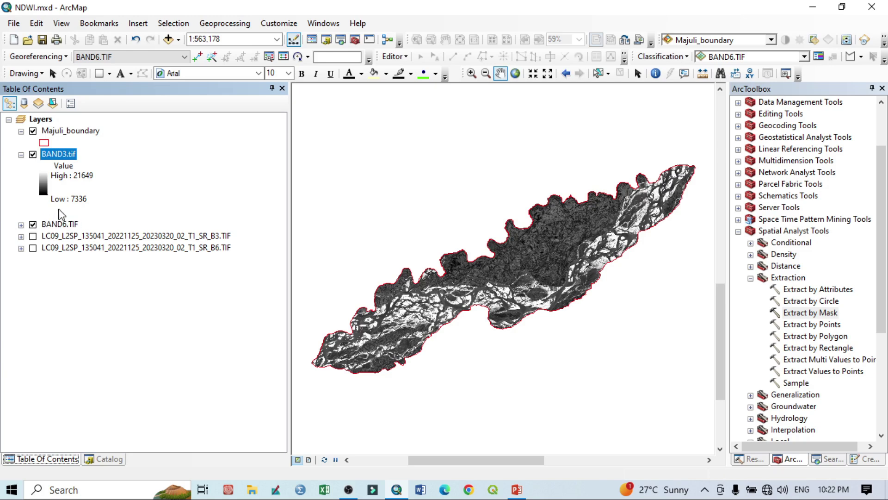
click(33, 155)
click(21, 156)
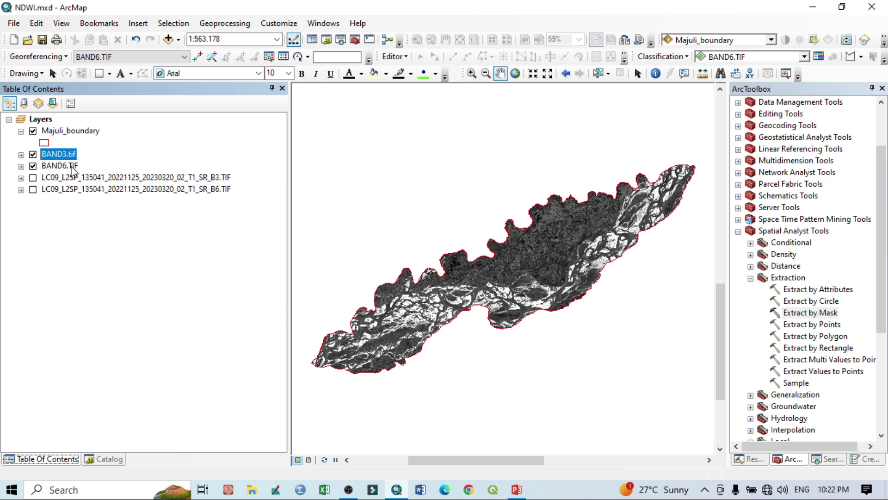
click(73, 166)
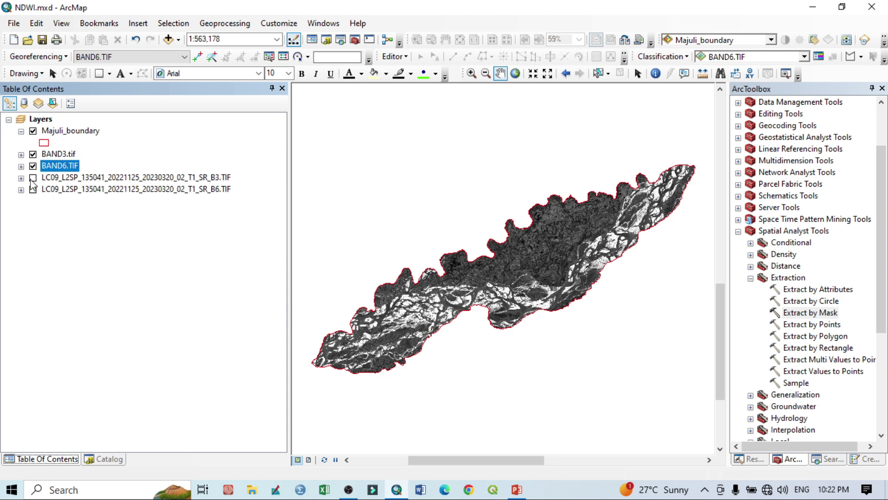
Step: Check the MNDWI formula in the PowerPoint slides, and return to ArcMap to open the Raster Calculator
click(517, 489)
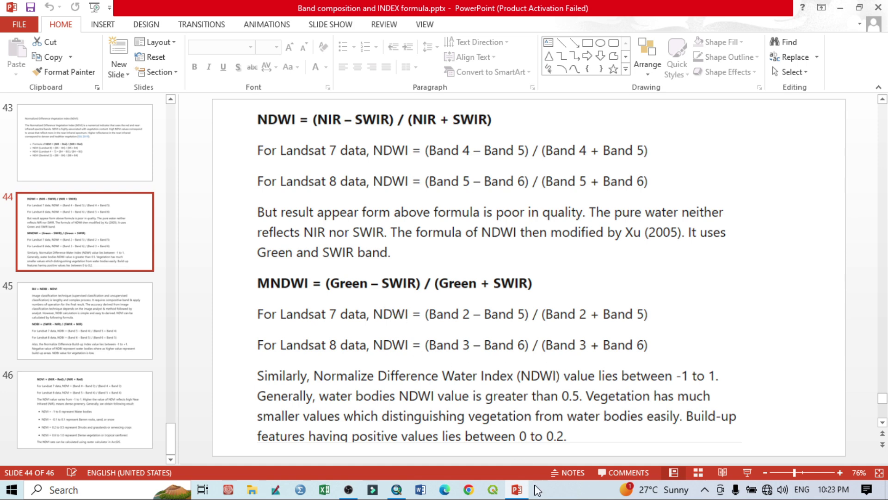
click(395, 495)
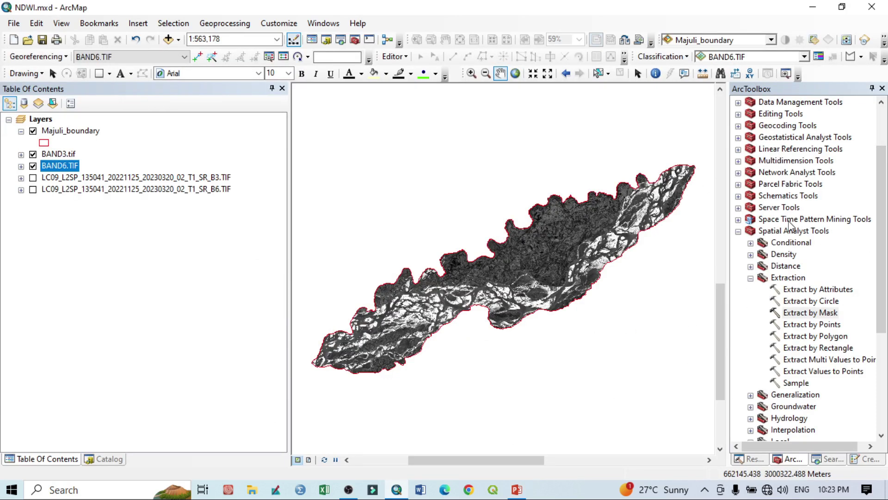
scroll(827, 242, up, 1)
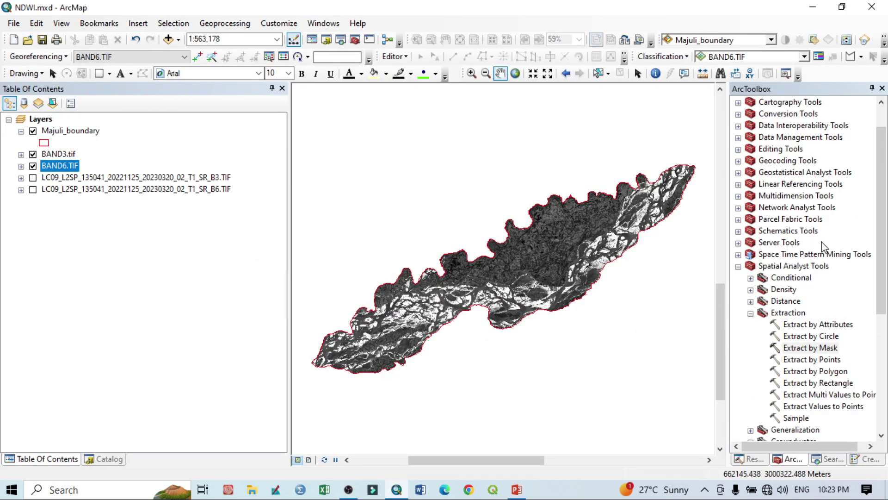
scroll(824, 247, down, 6)
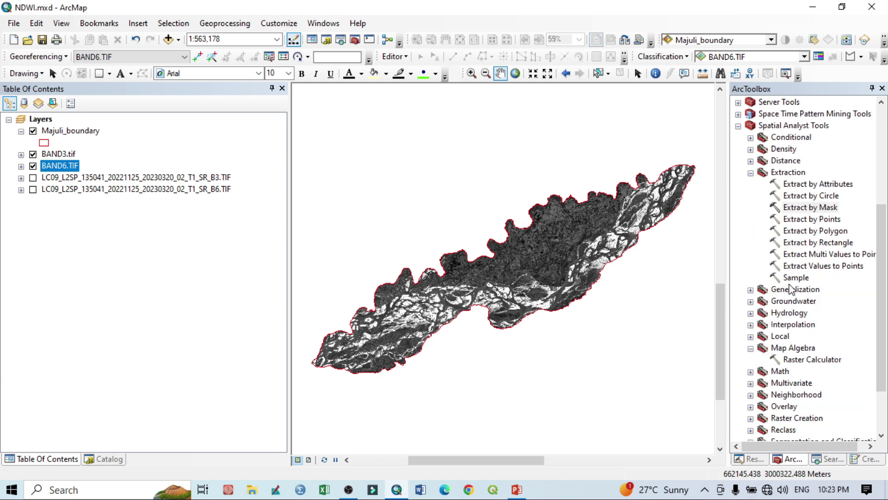
scroll(773, 291, up, 3)
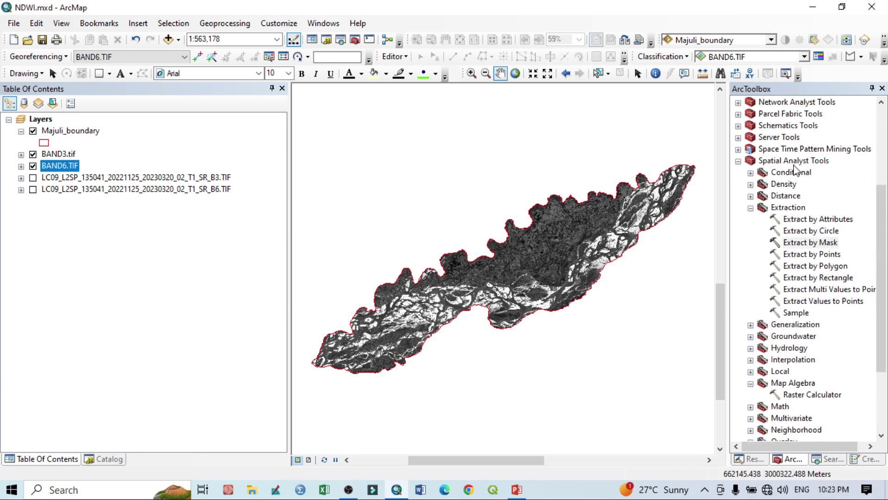
scroll(837, 301, down, 3)
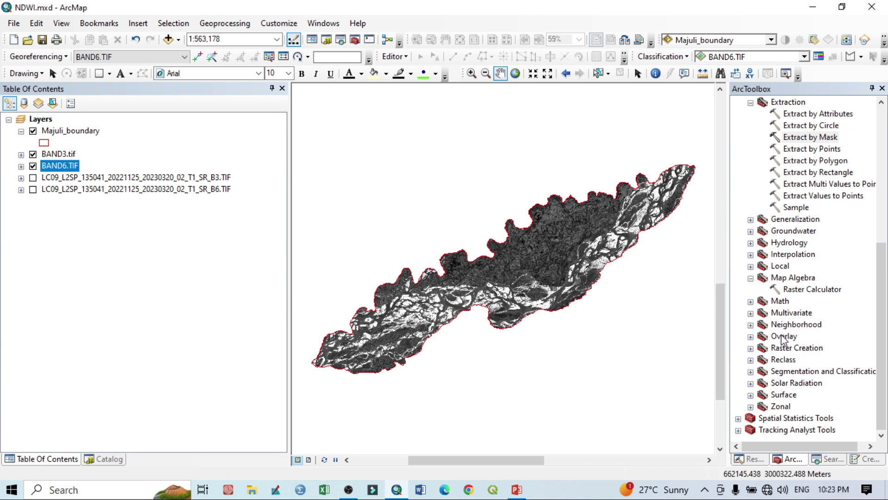
double_click(817, 290)
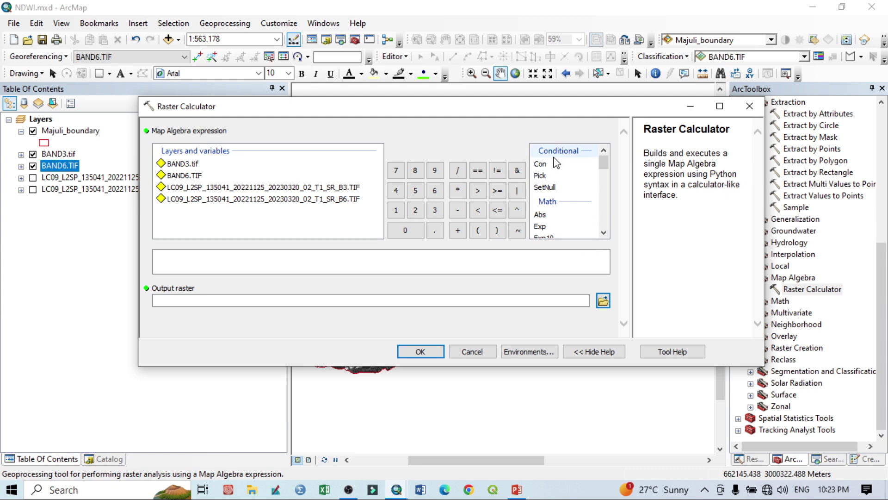
Step: Start the map algebra expression with Float("BAND3.tif" - "BAND6.TIF") divided by an empty Float()
click(604, 232)
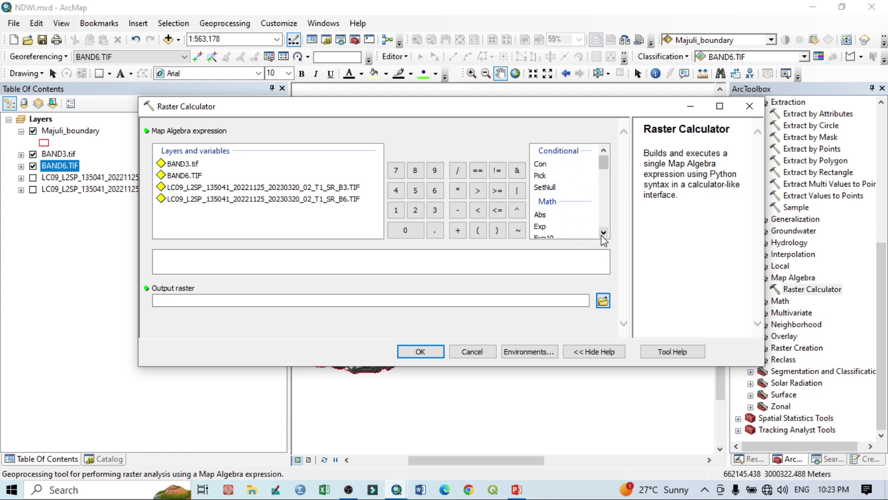
click(603, 232)
click(604, 233)
click(604, 233)
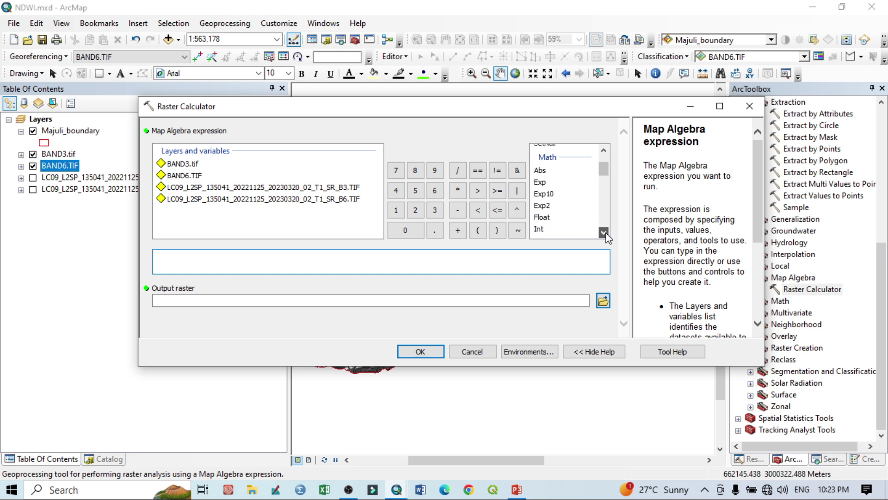
double_click(542, 217)
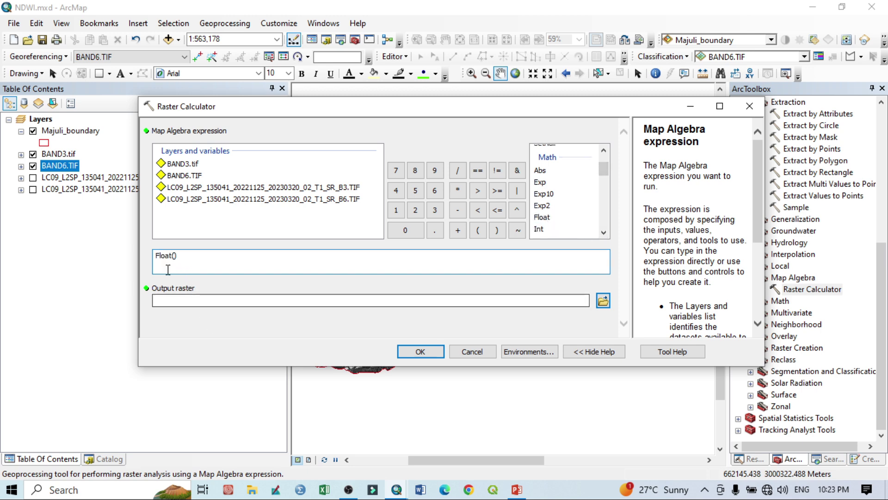
double_click(180, 165)
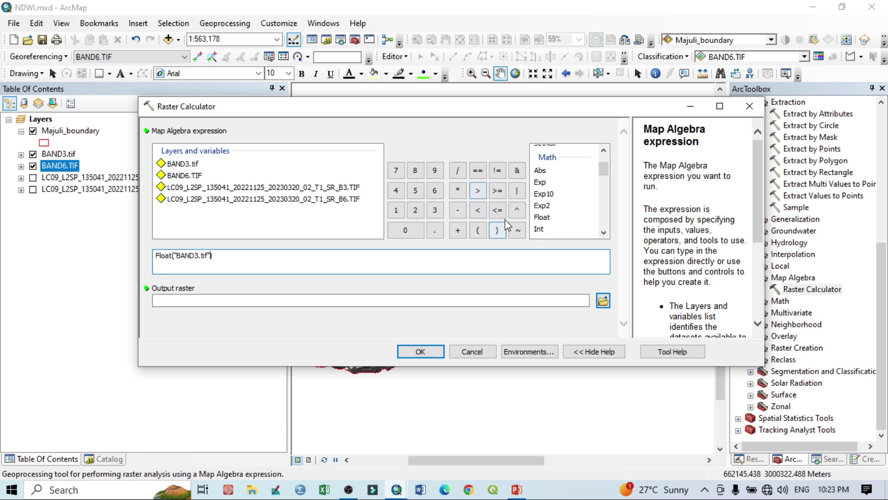
click(457, 211)
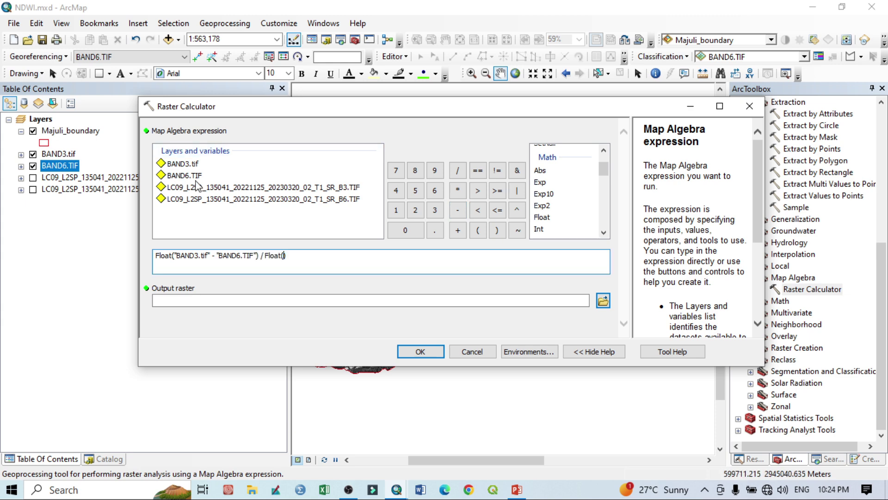
Step: Complete the expression's denominator as Float("BAND3.tif" + "BAND6.TIF")
double_click(193, 165)
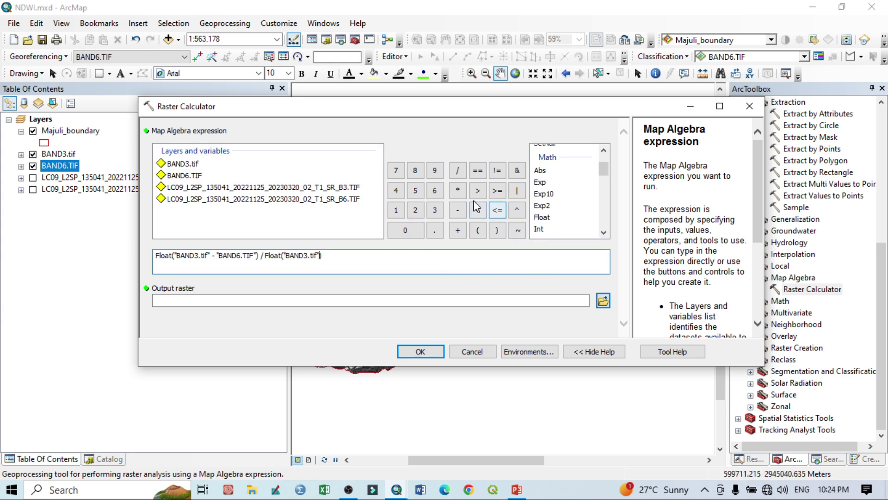
click(457, 229)
double_click(184, 176)
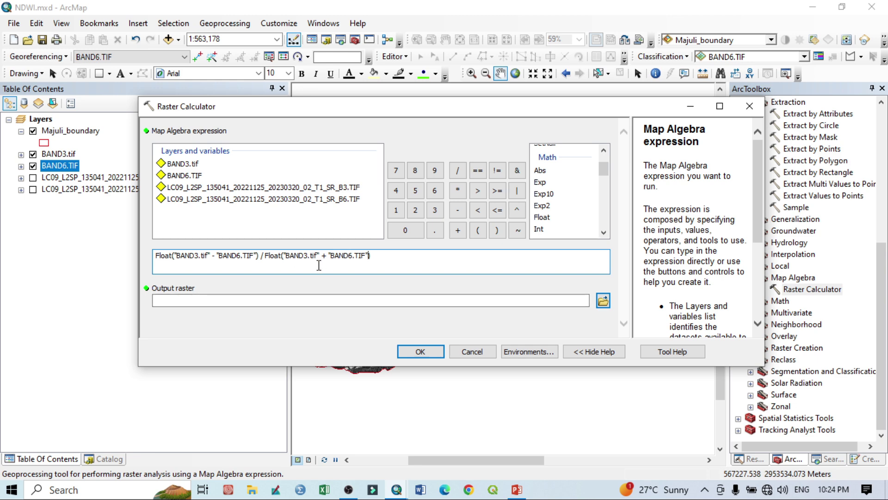
Step: Set the output raster to MNDWI.TIF in the NDWI folder and run the raster calculation
click(603, 302)
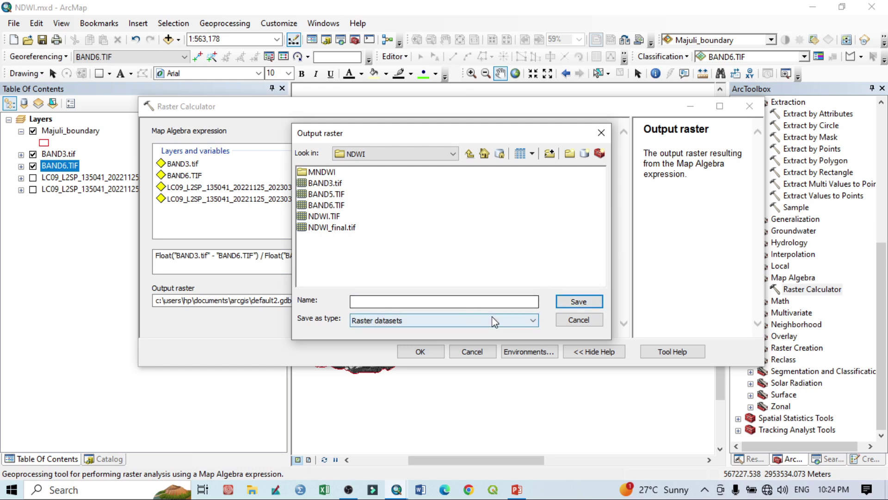
click(418, 302)
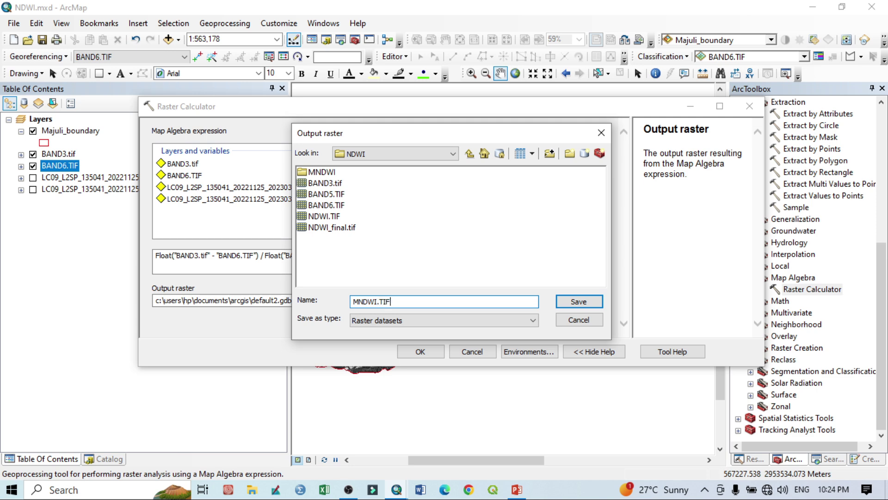
key(Return)
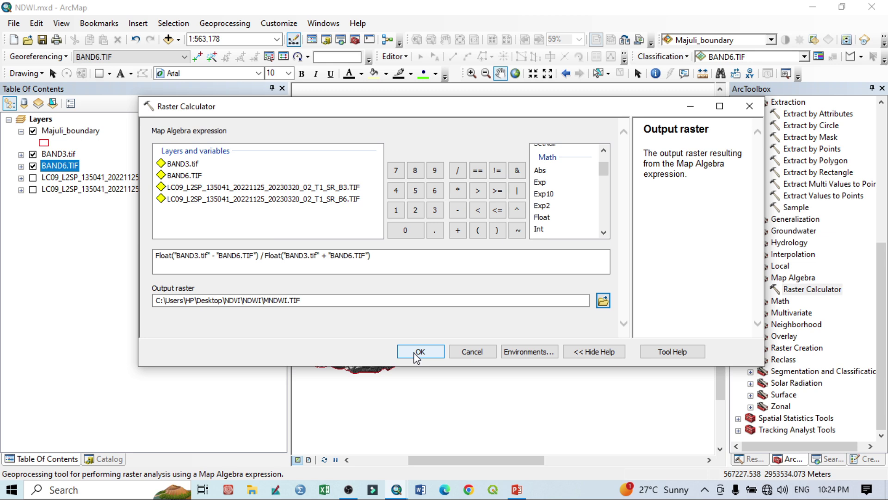
click(418, 353)
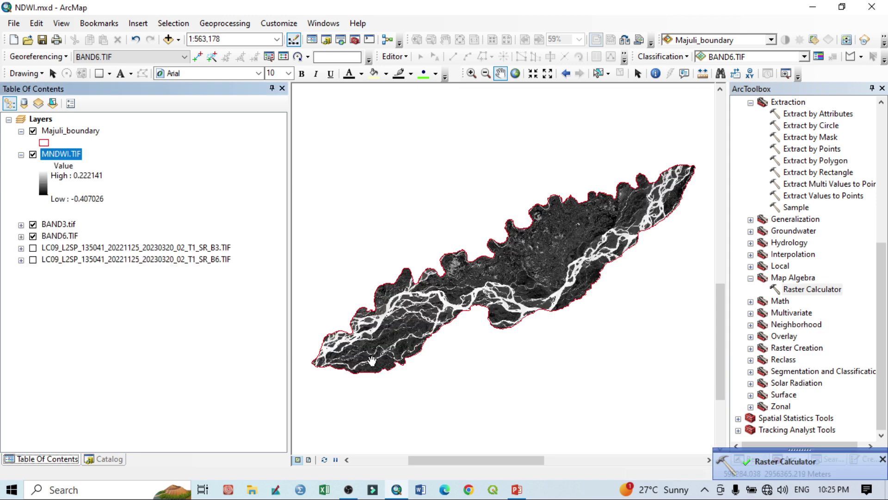
Step: Hide the BAND3.tif and BAND6.TIF layers, leaving MNDWI.TIF and the boundary displayed
click(33, 225)
click(33, 236)
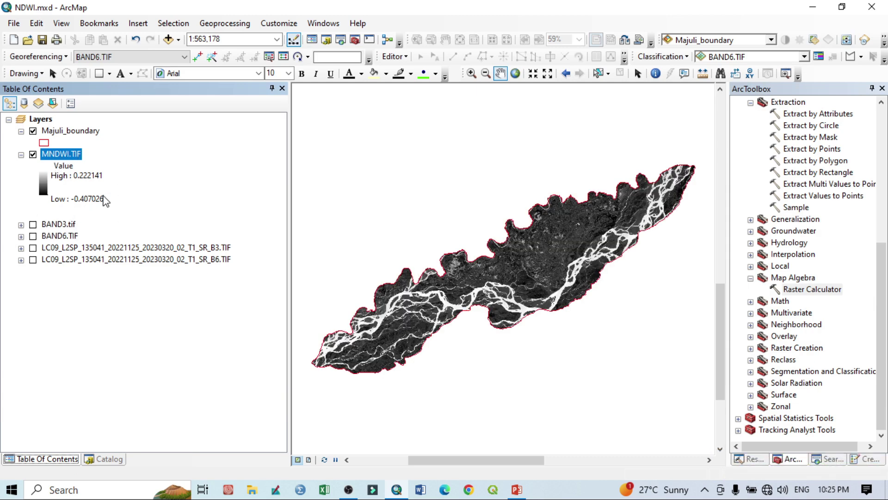
Step: Apply a green-cyan-blue color ramp to the stretched symbology of MNDWI.TIF
right_click(63, 157)
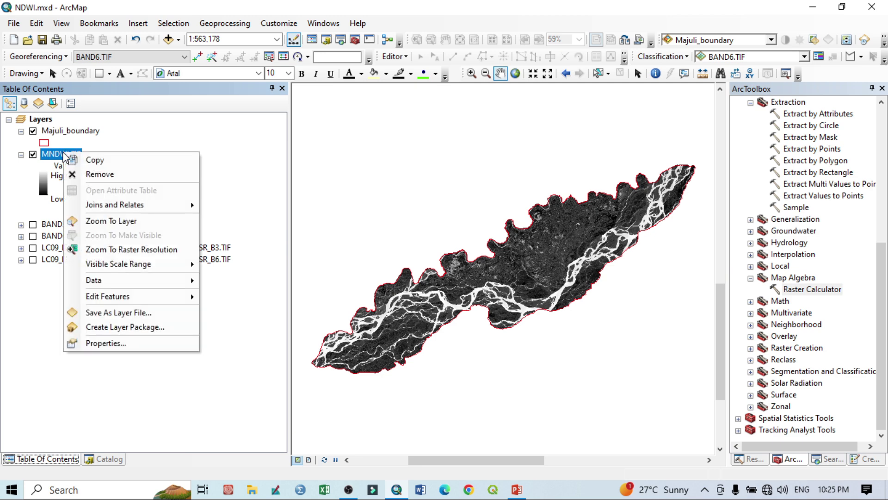
click(105, 343)
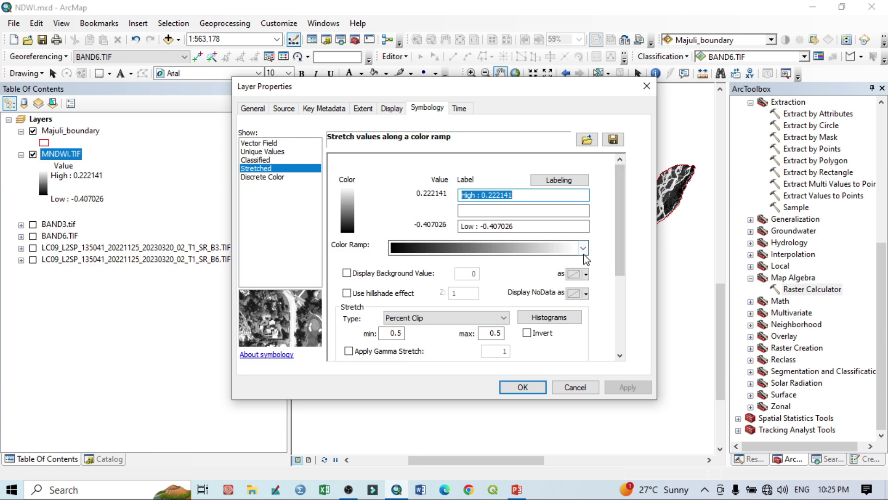
click(583, 248)
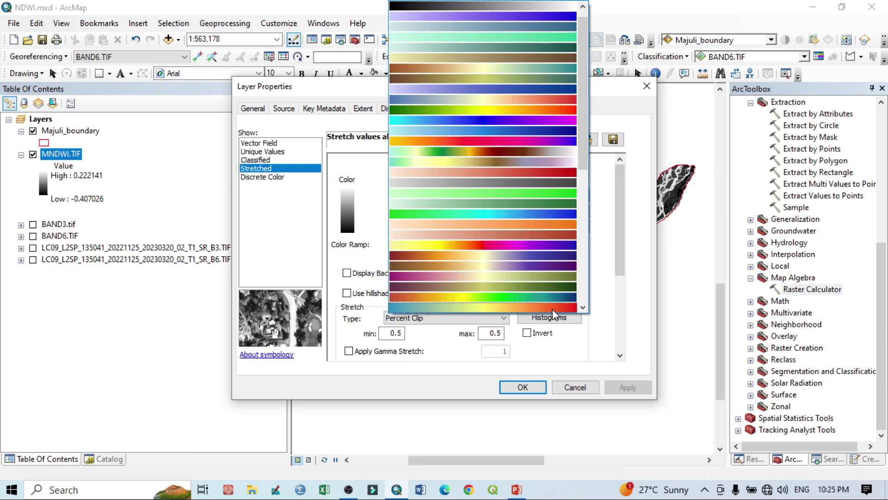
click(561, 214)
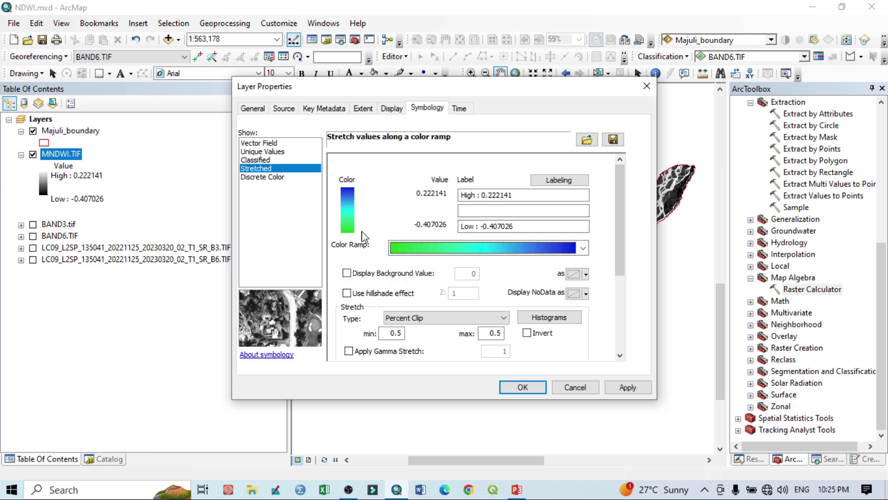
click(628, 387)
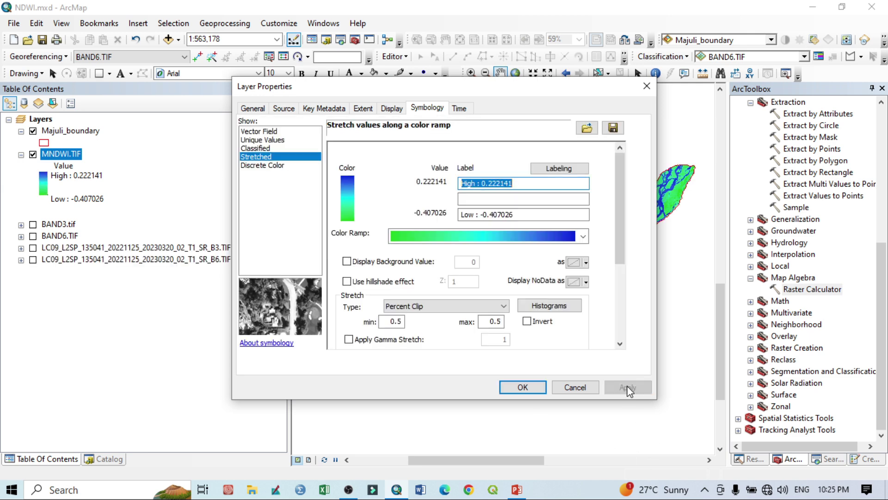
click(522, 387)
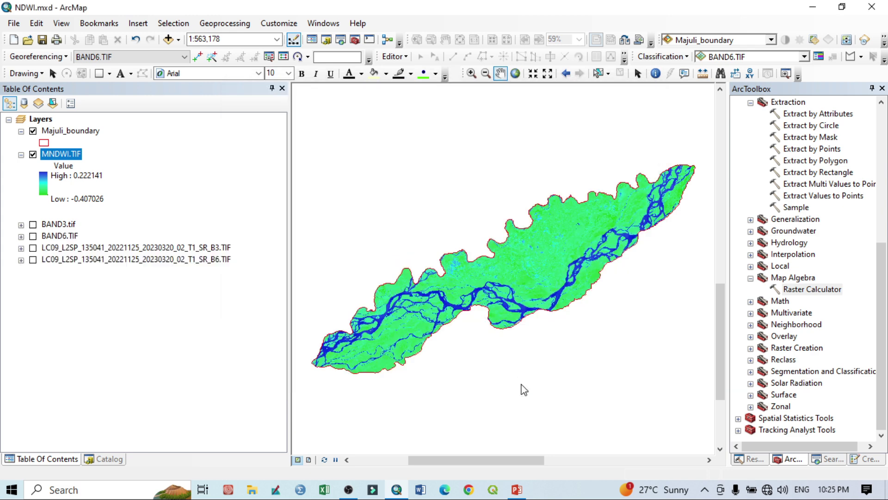
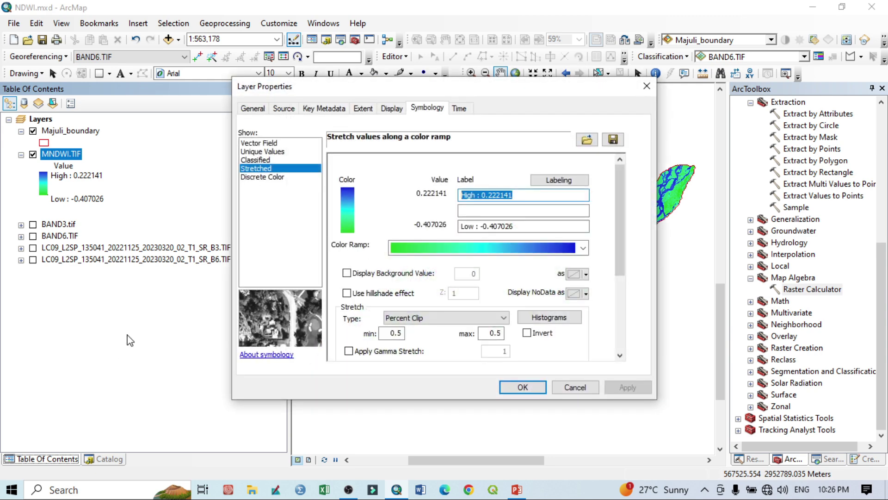
Step: Symbolize MNDWI.TIF as Classified with five natural-breaks classes and the green-cyan-blue color ramp, and apply it
click(257, 160)
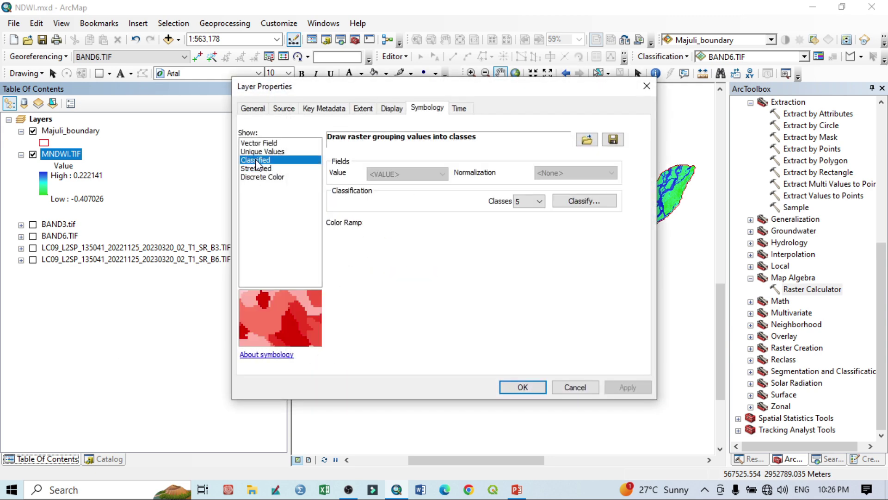
click(616, 225)
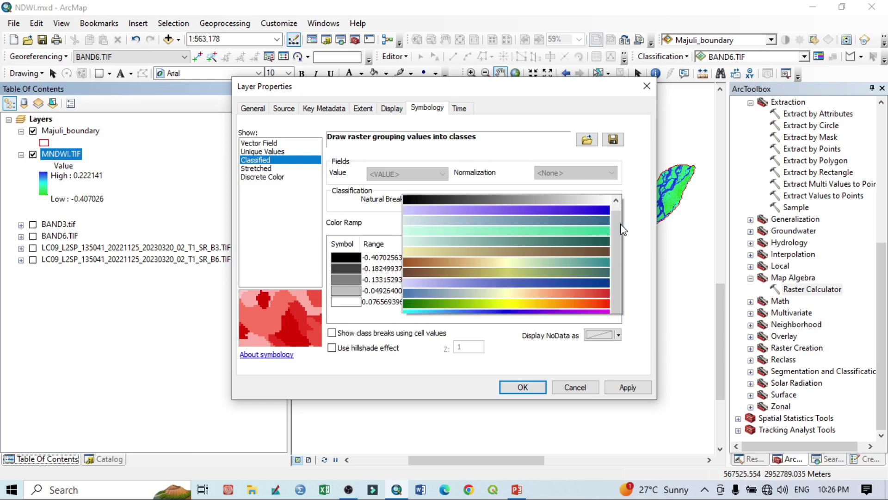
click(600, 213)
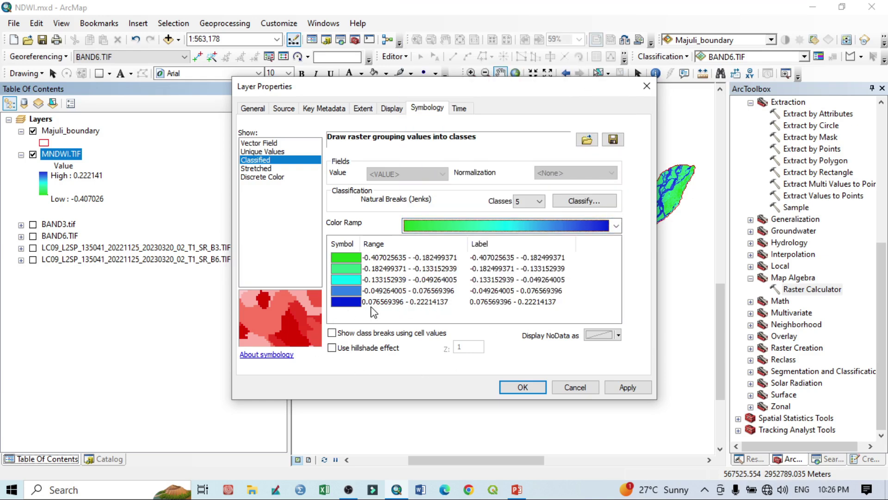
click(636, 389)
Step: Shorten the first (lowest) class label to "-0.40 - -0.18"
drag(464, 88, 240, 301)
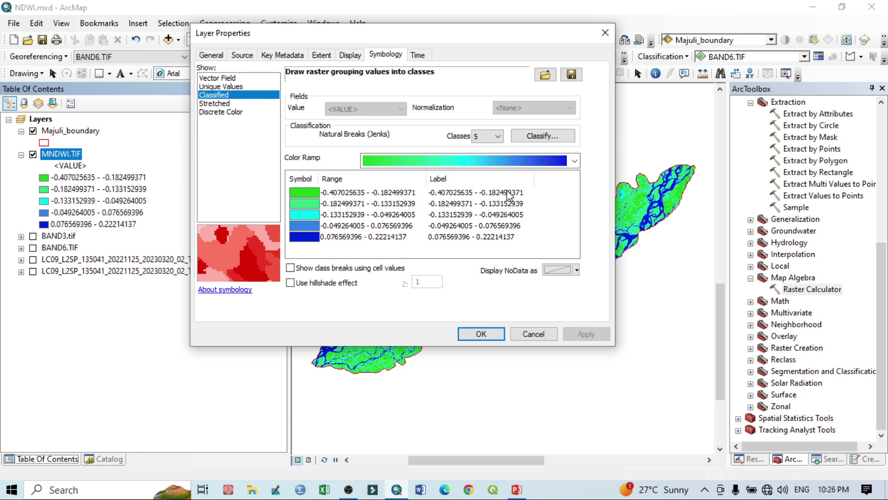
click(506, 193)
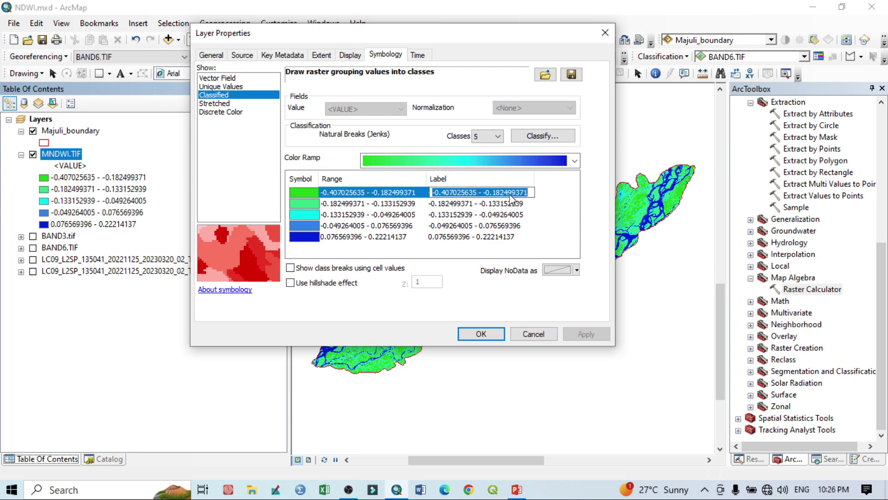
click(507, 193)
drag(526, 192, 509, 191)
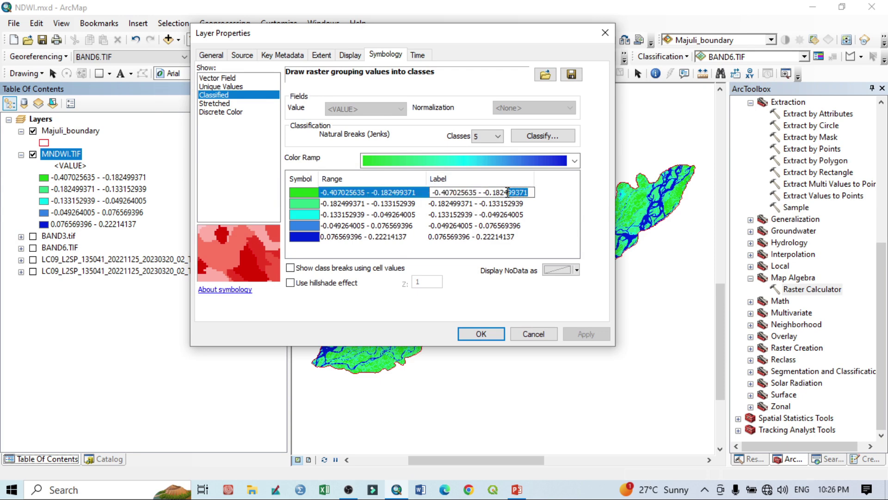
key(BackSpace)
drag(477, 192, 454, 193)
key(BackSpace)
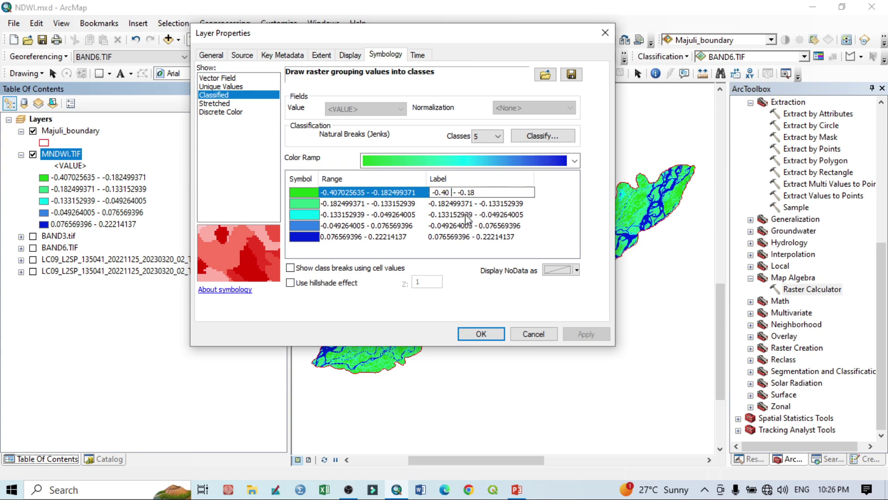
Step: Shorten the second class label to "-0.18 - -0.13"
click(466, 207)
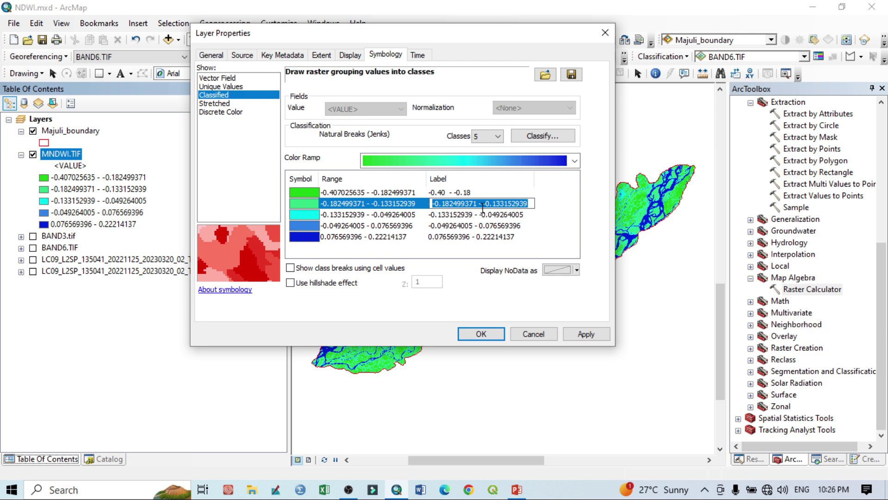
click(480, 206)
drag(479, 205, 458, 208)
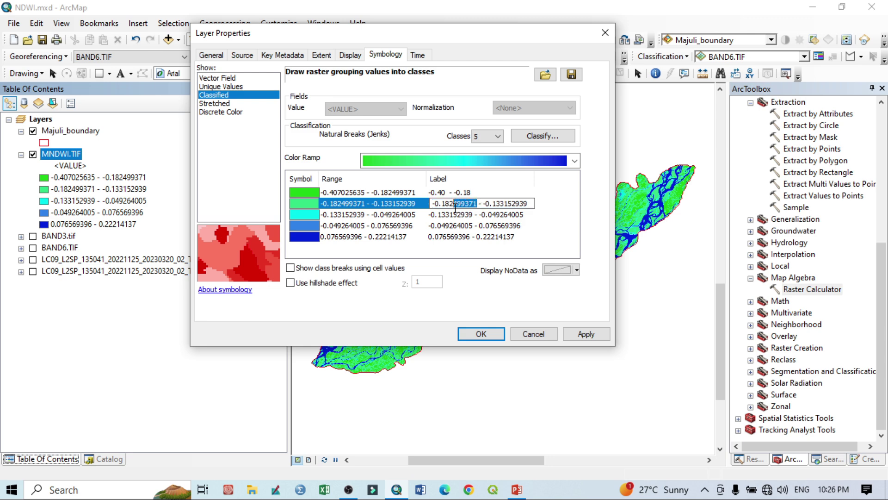
key(BackSpace)
drag(510, 205, 459, 214)
key(BackSpace)
Step: Shorten the third class label to "-0.13 - -0.049" and the fourth to "-0.049 - 0.076"
click(478, 216)
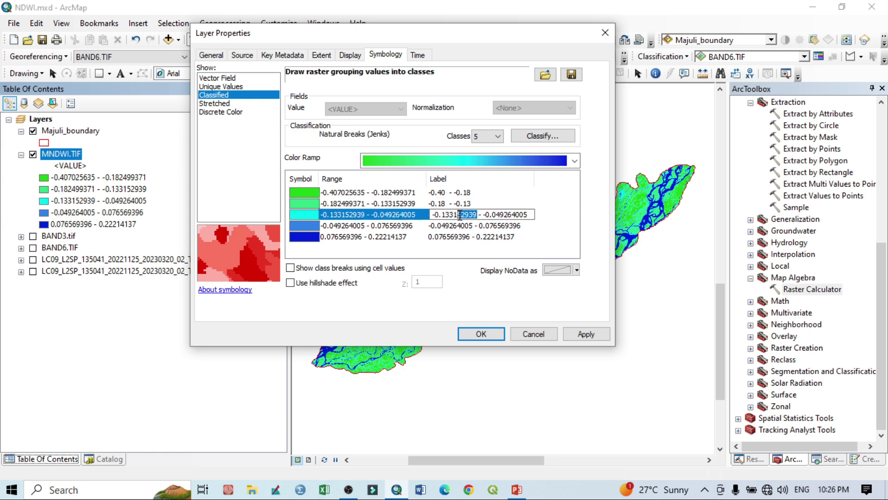
key(BackSpace)
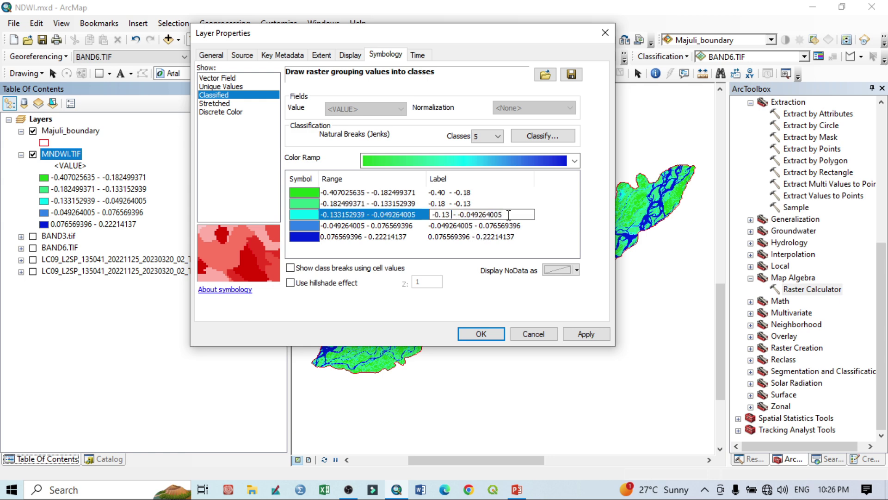
drag(509, 214, 455, 228)
key(BackSpace)
click(468, 226)
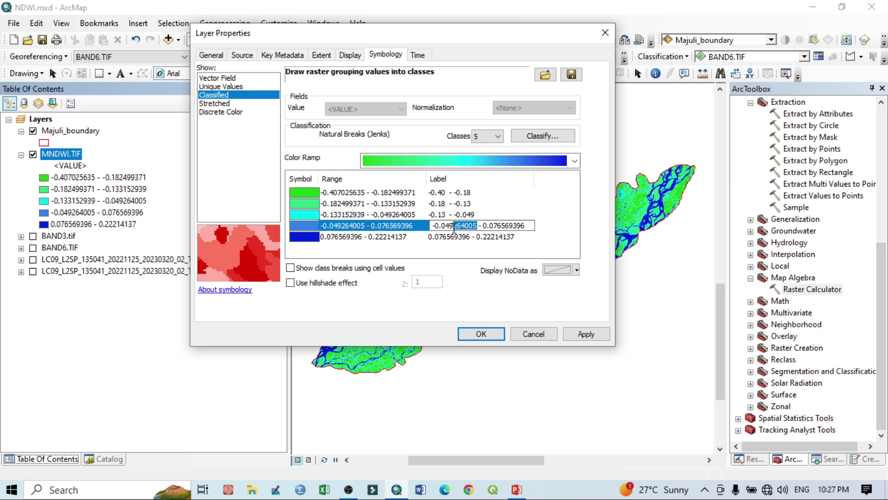
key(BackSpace)
drag(511, 226, 485, 227)
key(BackSpace)
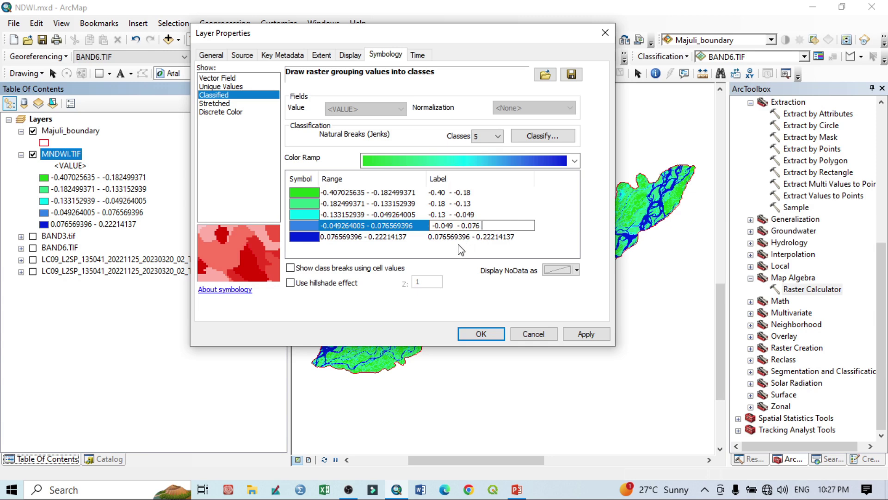
Step: Relabel the fifth (highest) class as "0.076 - 0.222 Water"
click(472, 237)
drag(475, 237, 454, 236)
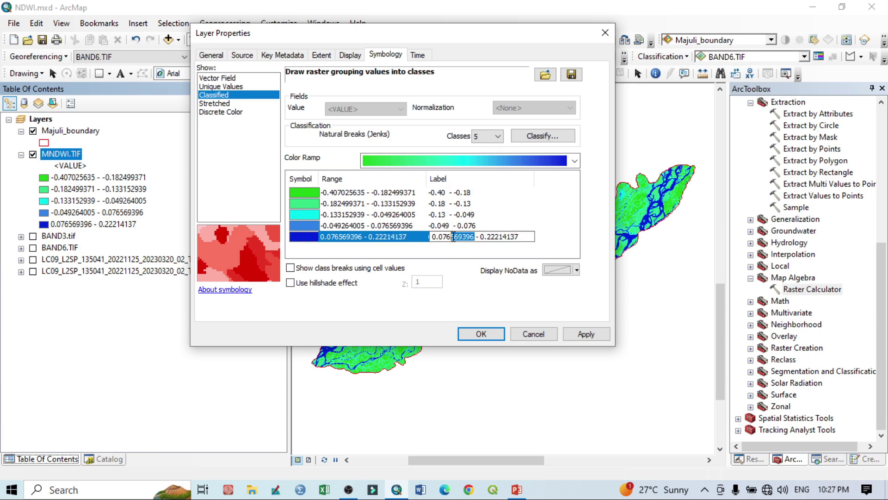
key(BackSpace)
drag(494, 238, 478, 240)
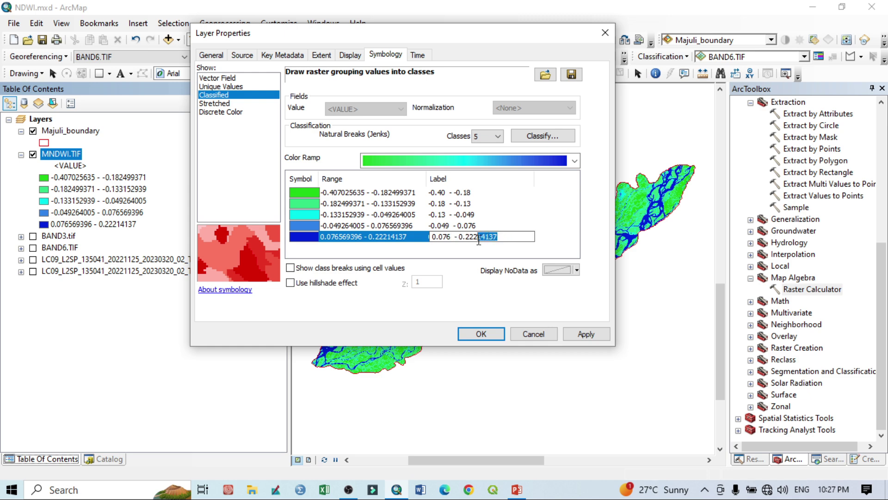
key(BackSpace)
Step: Append "Vegetation" to the first class label and apply the classified symbology to the layer
click(476, 192)
right_click(484, 190)
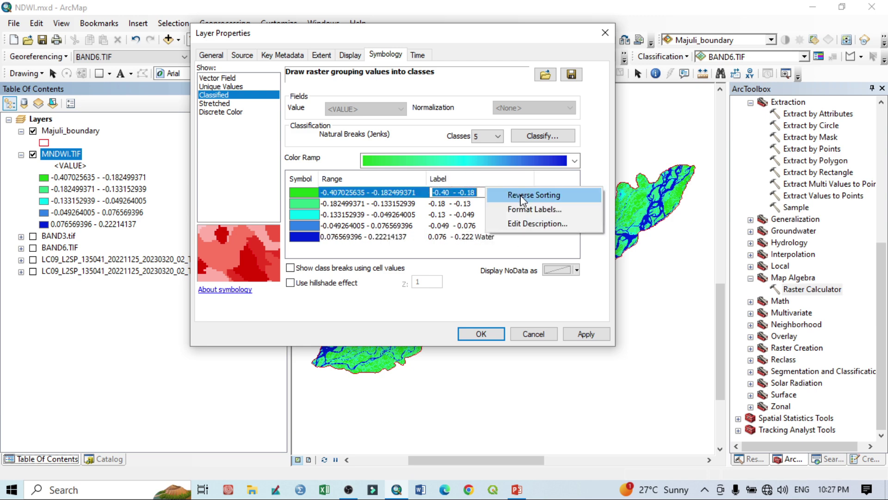
click(467, 193)
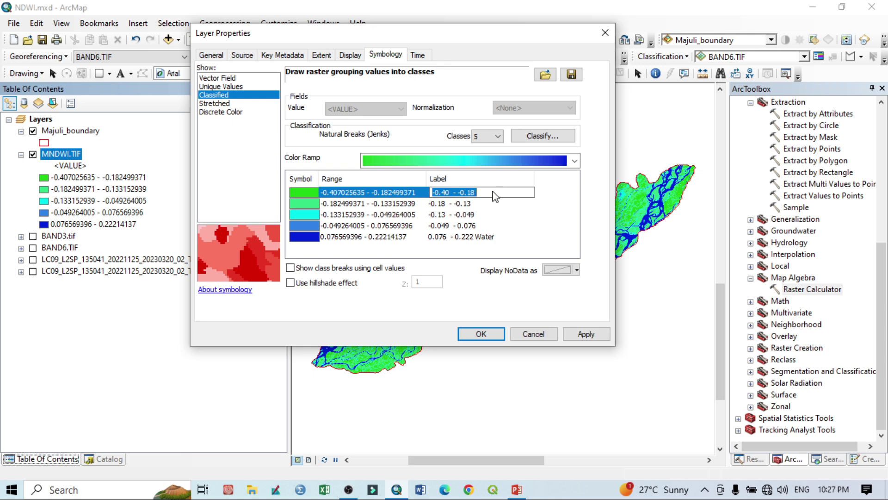
click(495, 193)
text(Ve)
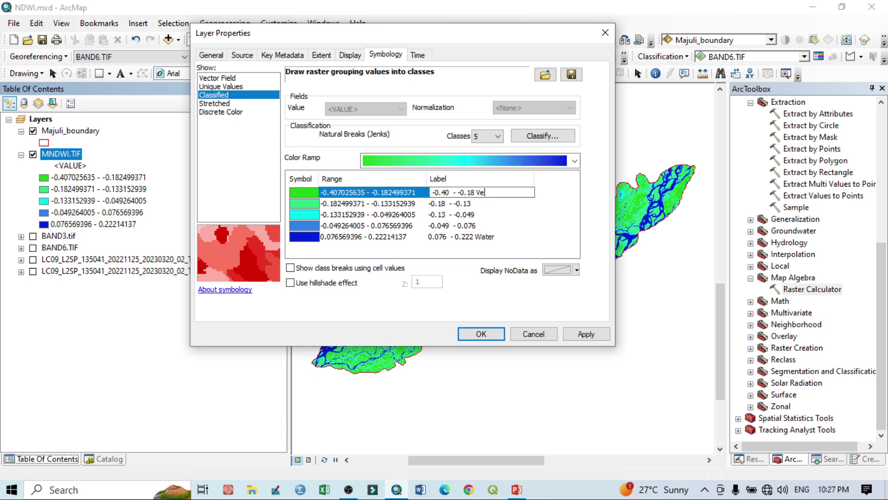
text(getatio)
click(470, 239)
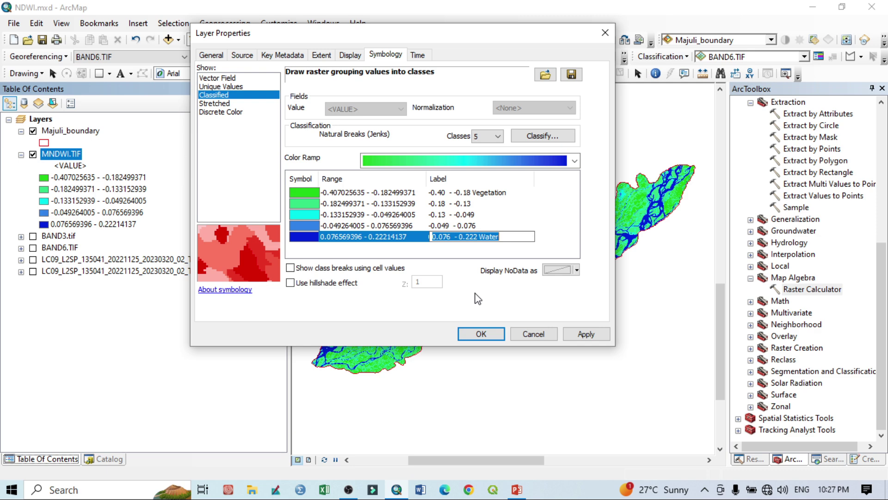
click(585, 332)
click(587, 333)
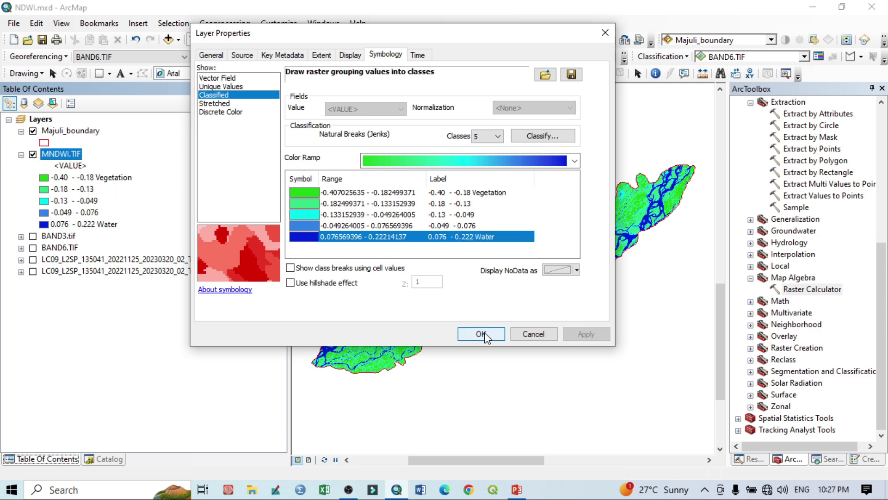
click(481, 334)
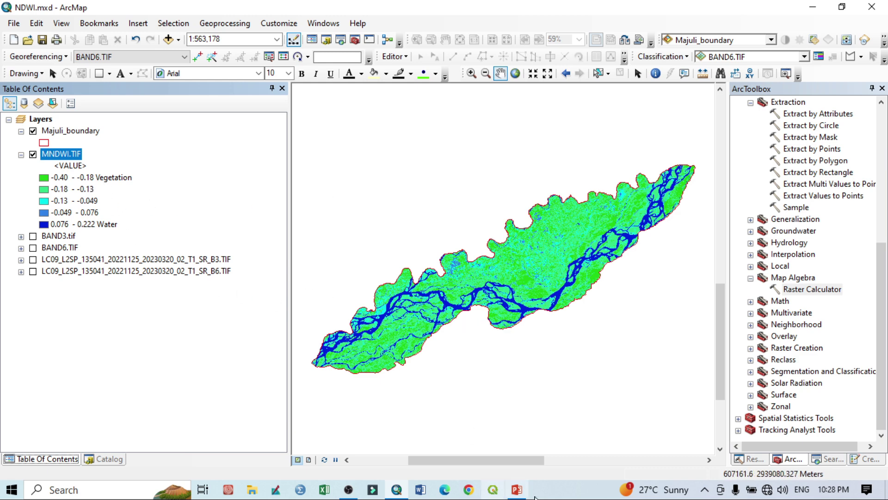
Step: Switch to PowerPoint to review the slide on the NDWI and MNDWI formulas and value ranges, and return to ArcMap
click(516, 489)
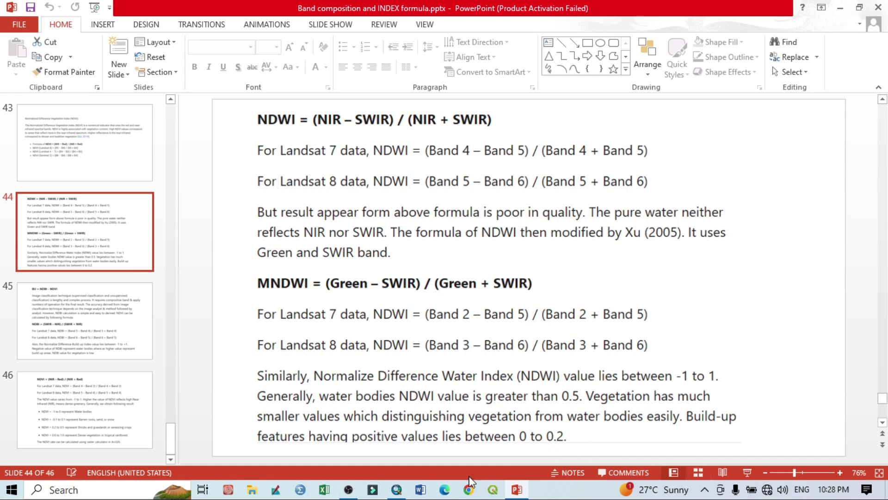
click(397, 490)
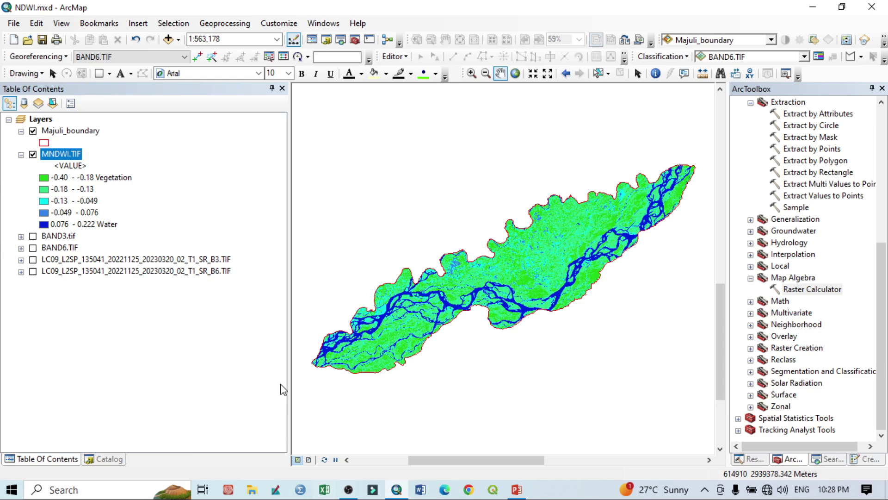
Step: Switch to the map layout and change the title's first line to "MNDWI (MODIFIED NORMALISED DIFFERENTIATE WATER INDEX) MAP"
click(310, 460)
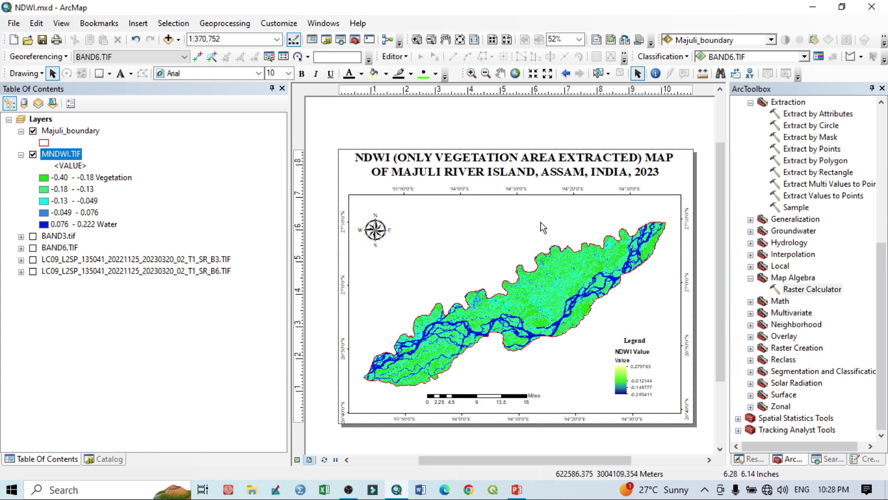
click(348, 153)
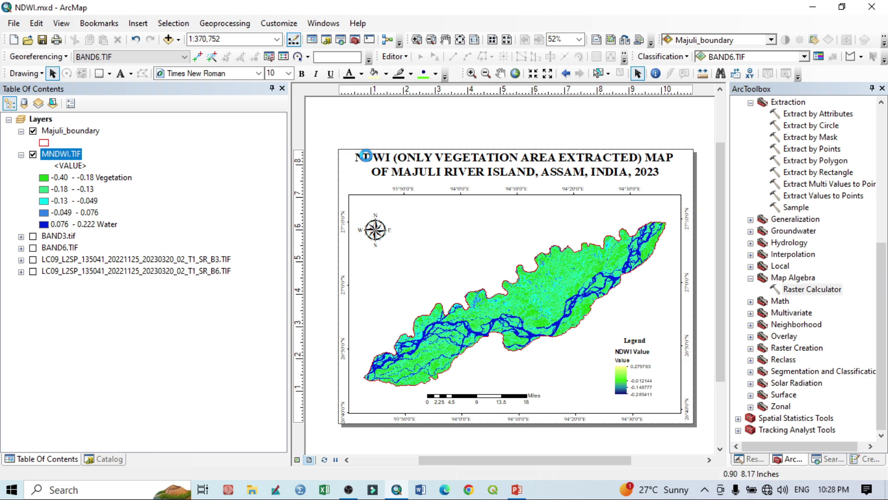
double_click(349, 153)
click(336, 171)
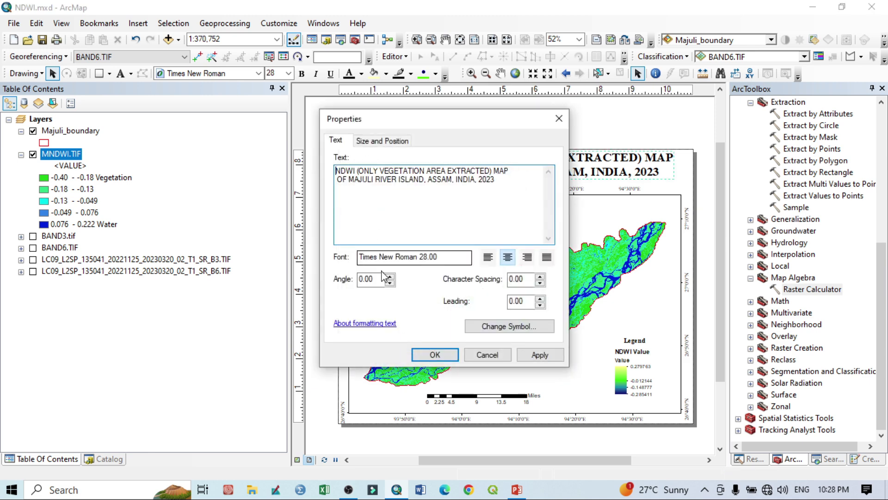
text(M)
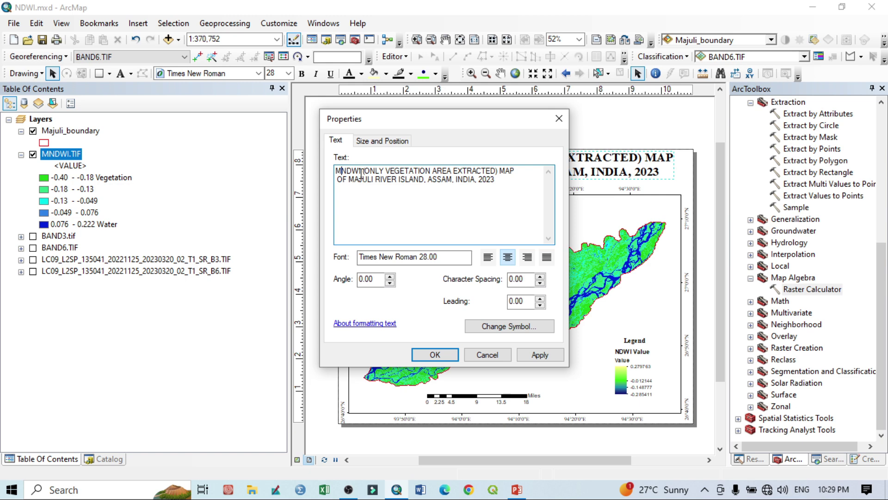
drag(366, 167, 492, 166)
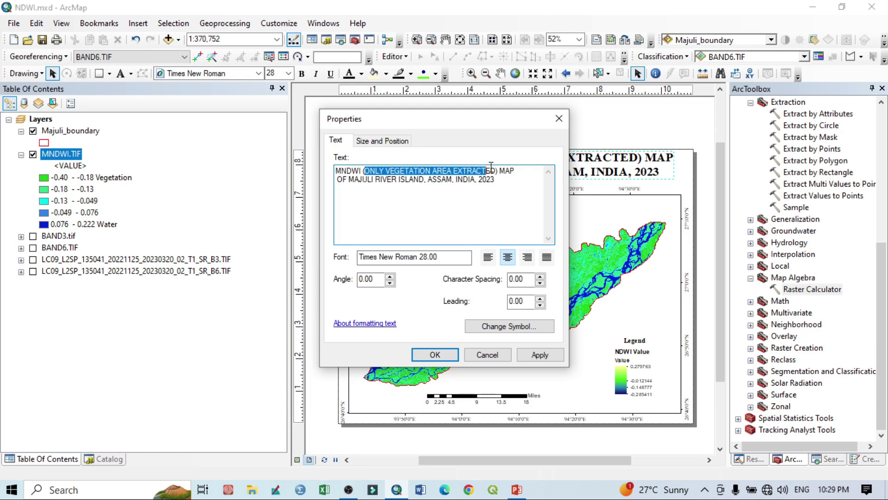
text(MODIFIED )
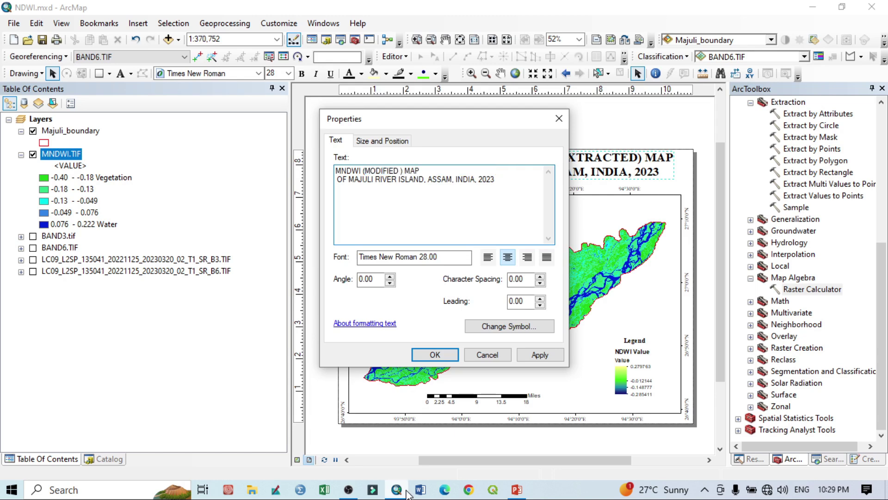
text(NORMALISED)
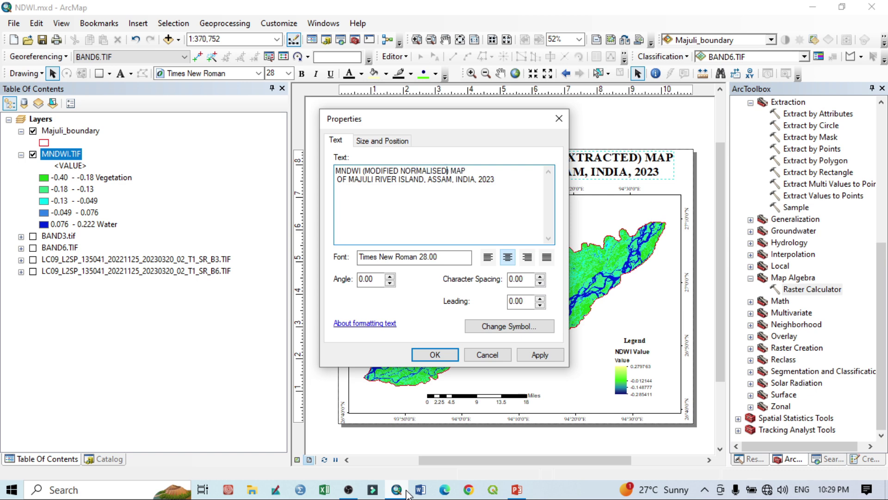
text( DIFFERENTIATE)
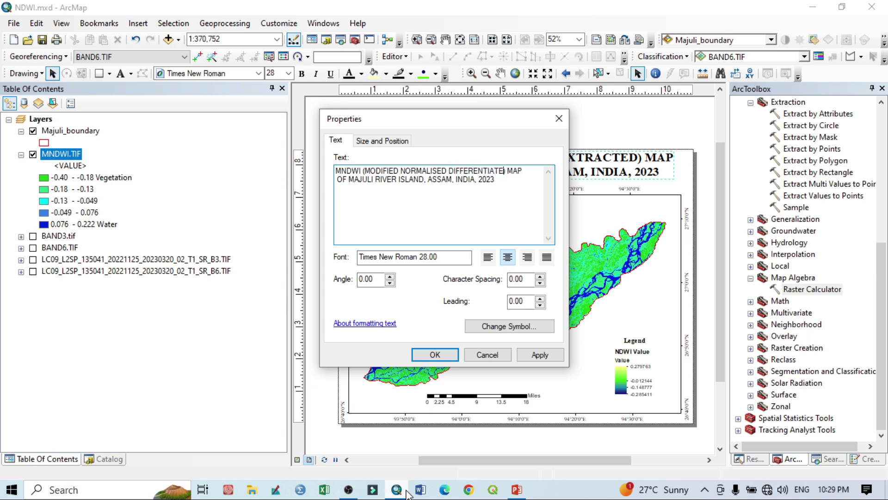
text( WATER INDEX)
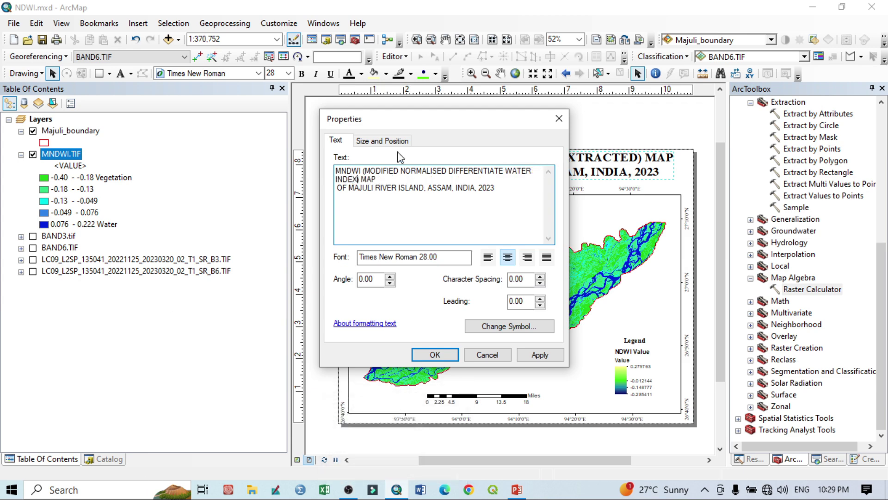
click(434, 355)
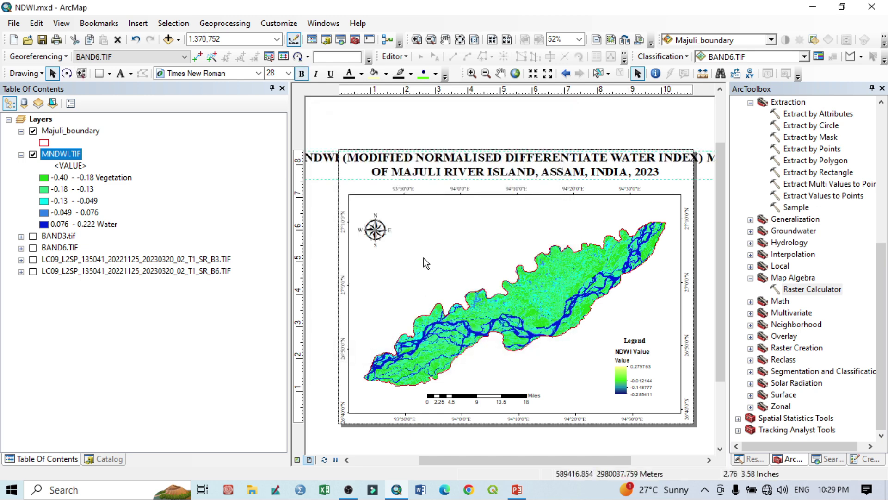
Step: Reduce the map title's font size to 22 so that it fits the page width
right_click(604, 162)
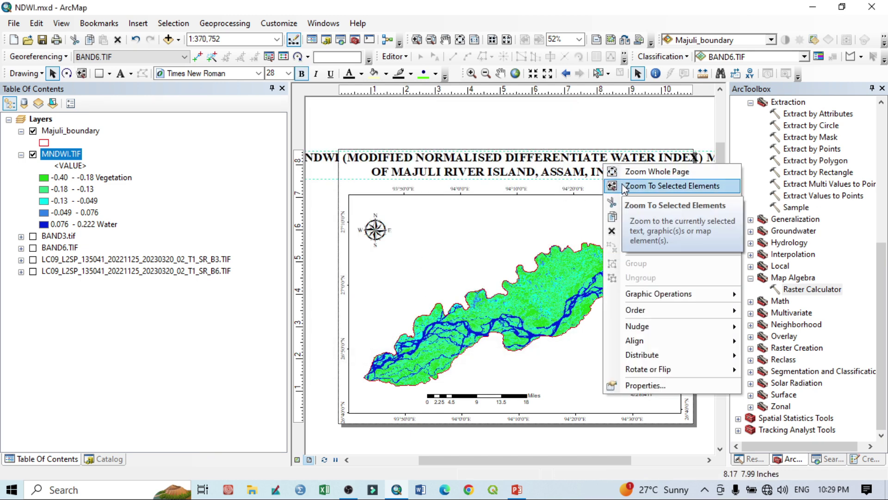
click(288, 73)
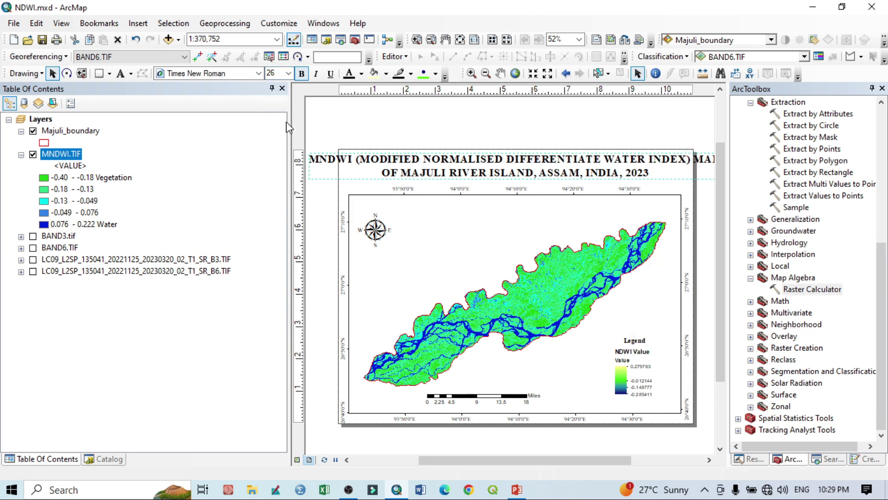
click(288, 73)
click(269, 170)
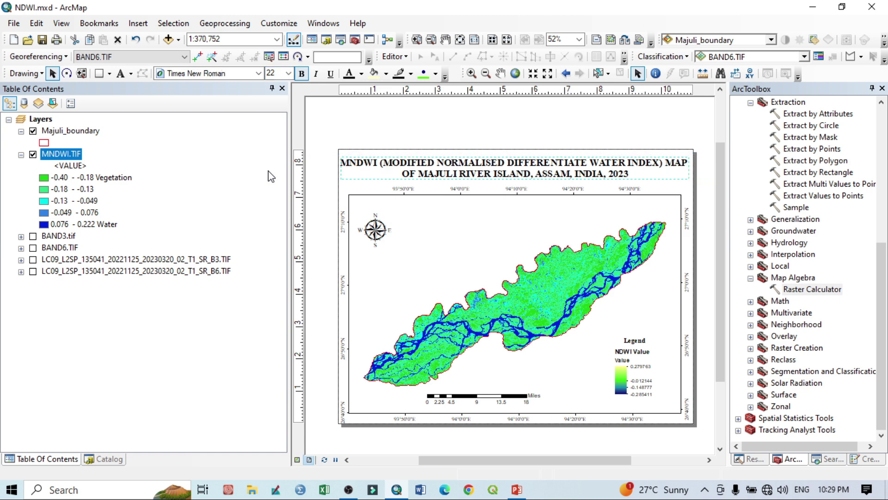
Step: Delete the old NDWI colour ramp and its value labels from the layout's legend area
click(633, 352)
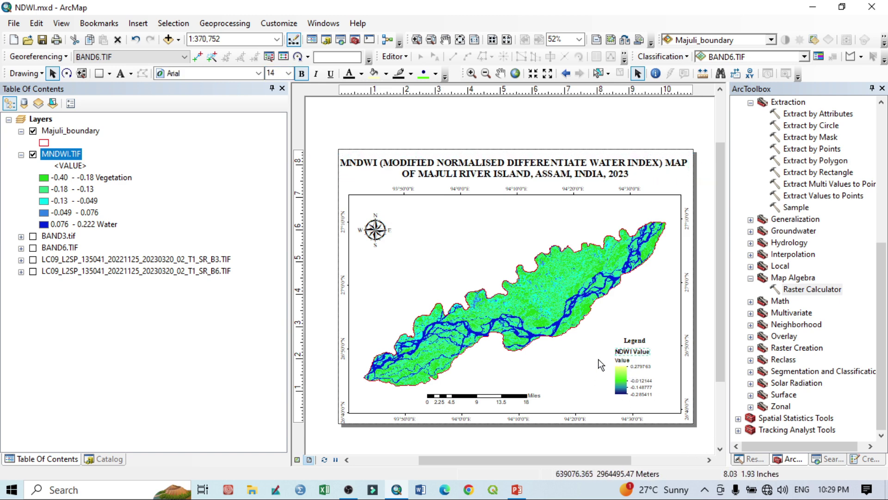
drag(617, 362, 663, 406)
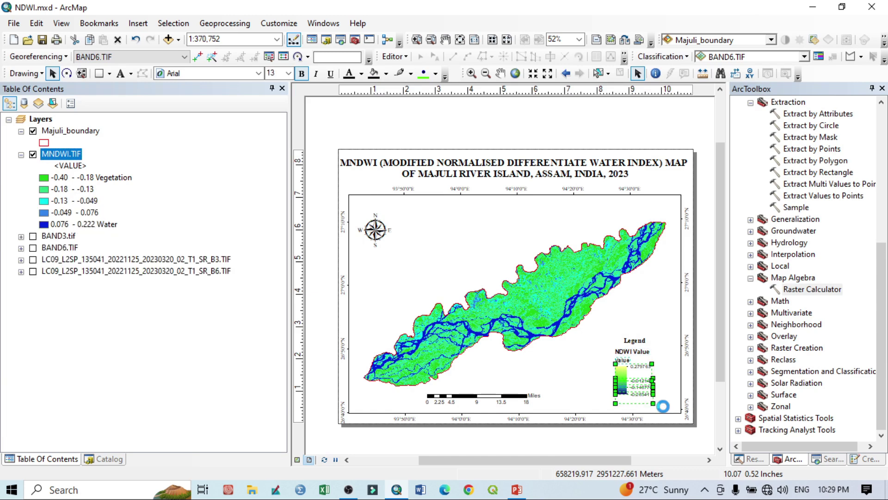
key(Delete)
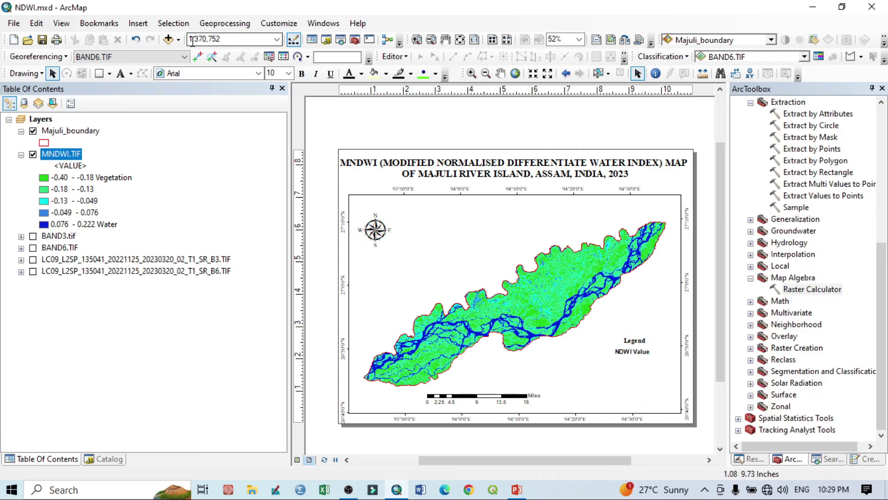
Step: Insert a one-column legend containing only the MNDWI.TIF layer, leaving out Majuli_boundary and keeping the default legend settings
click(148, 26)
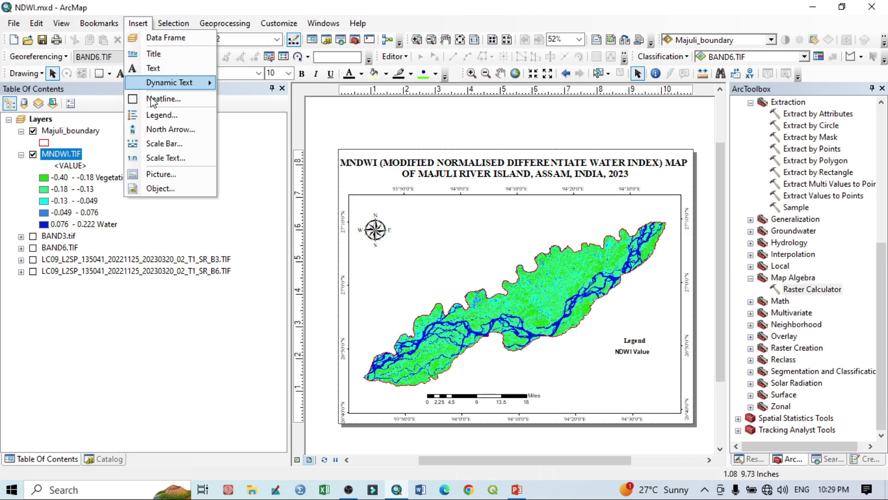
click(166, 116)
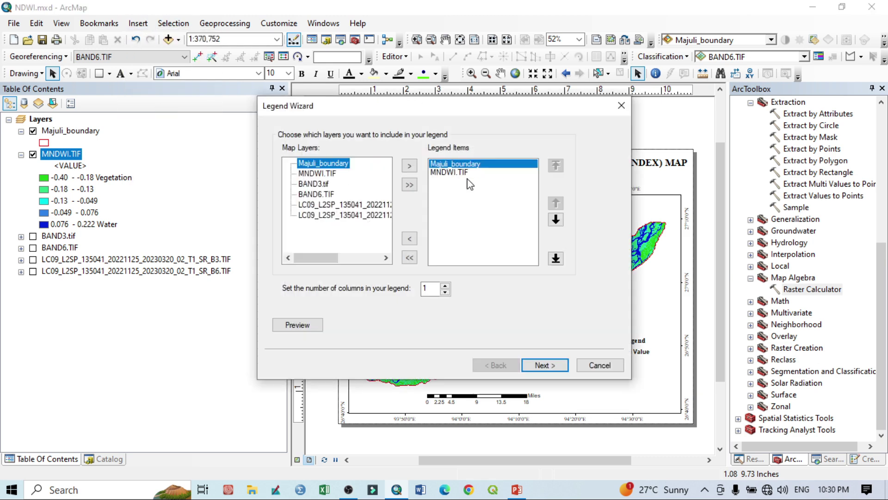
click(410, 239)
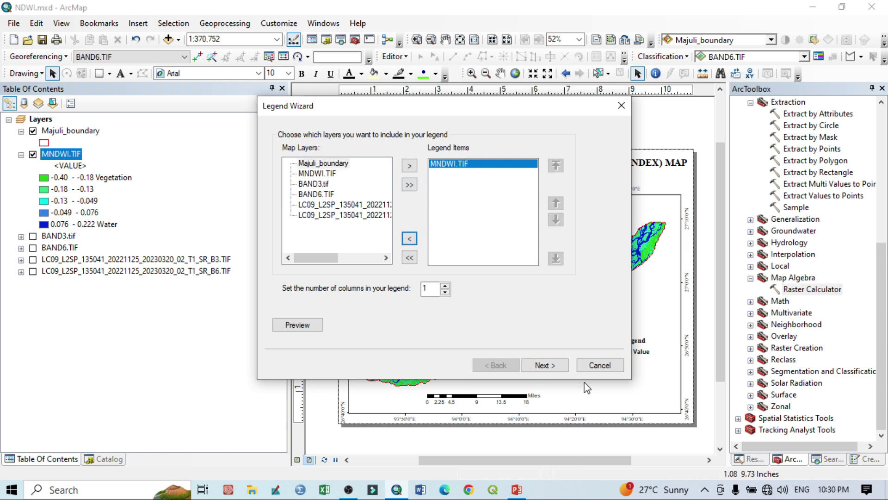
click(549, 368)
click(543, 365)
click(543, 366)
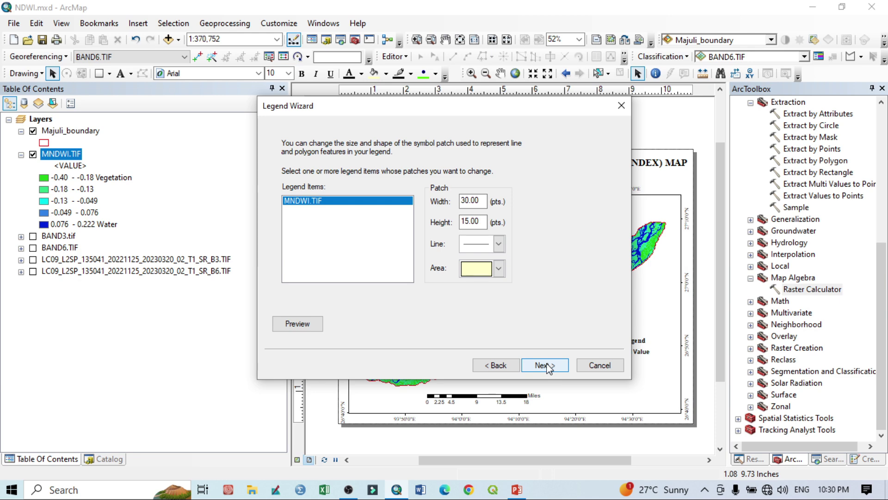
click(547, 365)
click(546, 365)
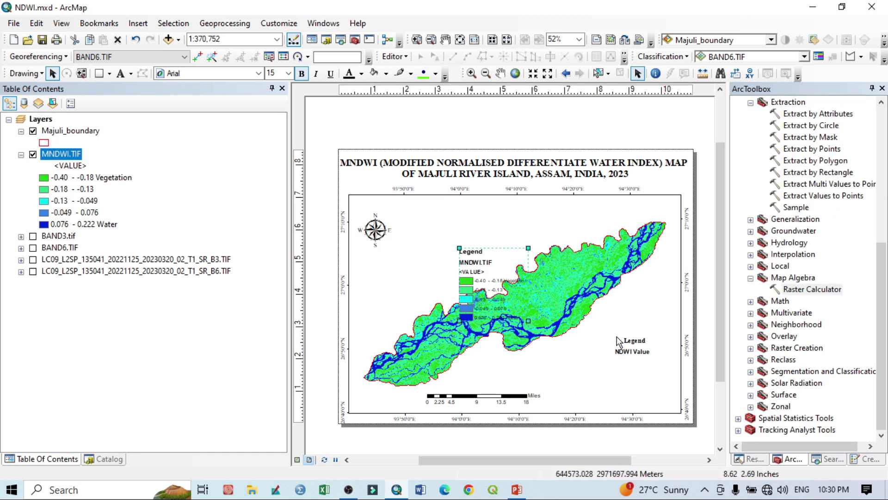
Step: Delete the old "Legend" and "NDWI Value" texts and move the new legend into the map frame's lower-right corner
drag(609, 327, 661, 377)
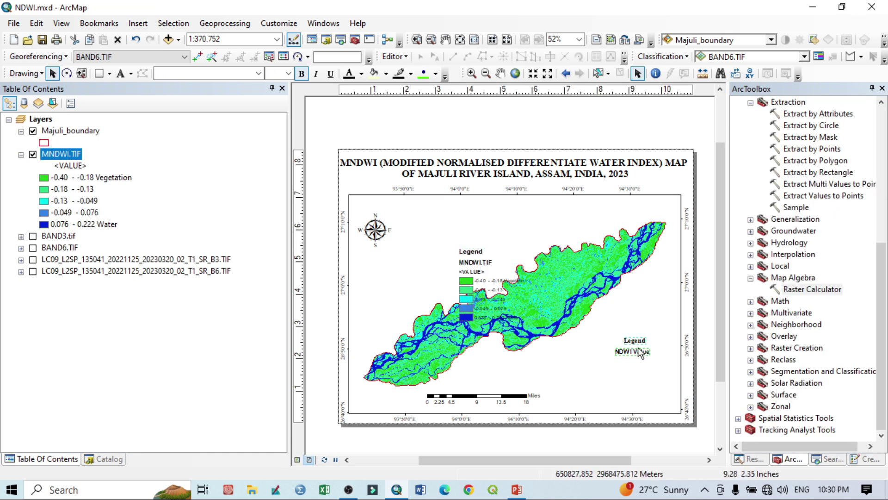
key(Delete)
drag(480, 281, 616, 346)
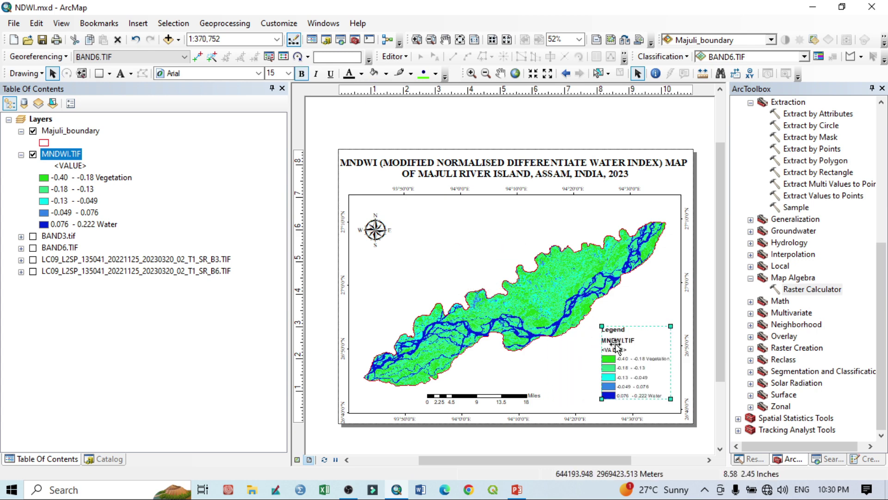
Step: Enlarge the new legend by setting its font size to 20, and deselect it
click(257, 73)
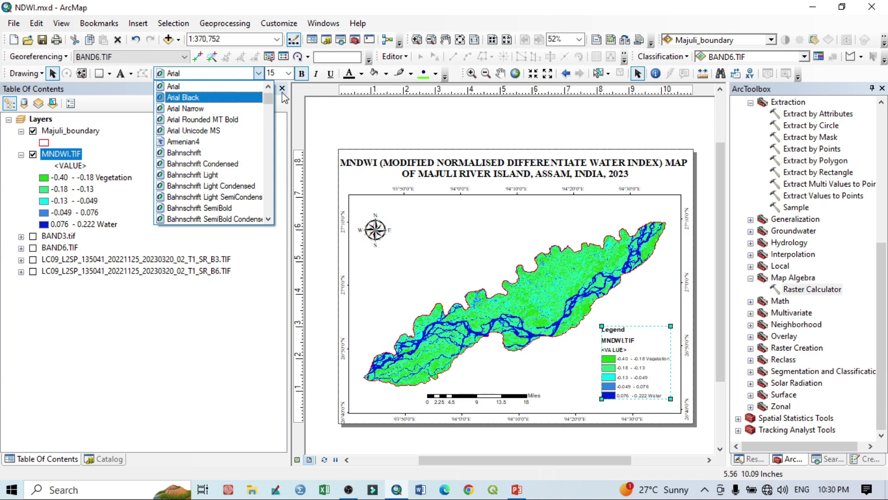
click(295, 75)
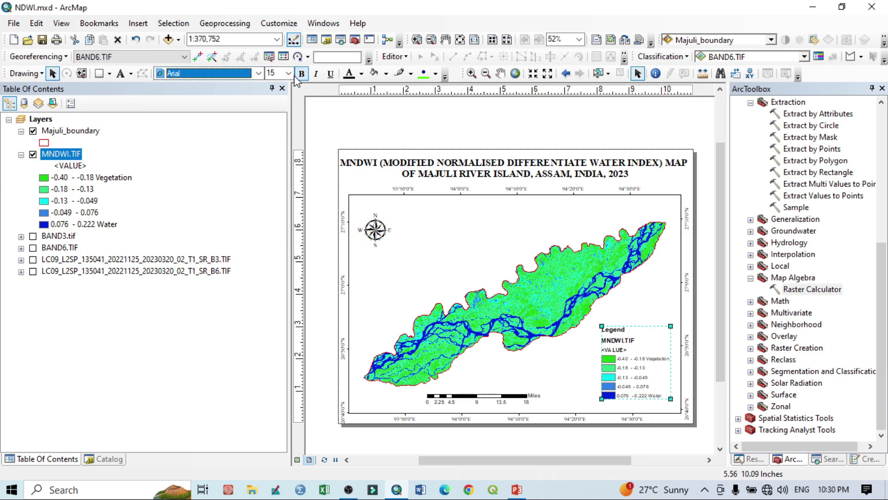
click(291, 74)
click(288, 74)
click(273, 160)
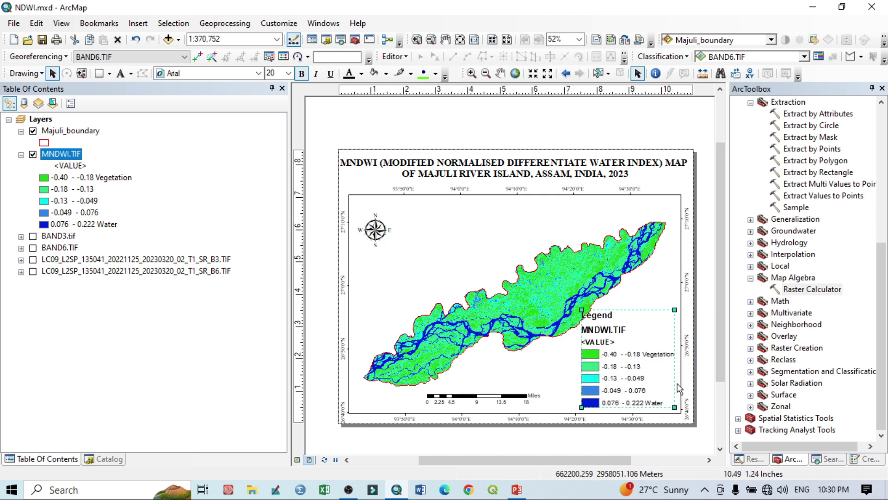
click(699, 132)
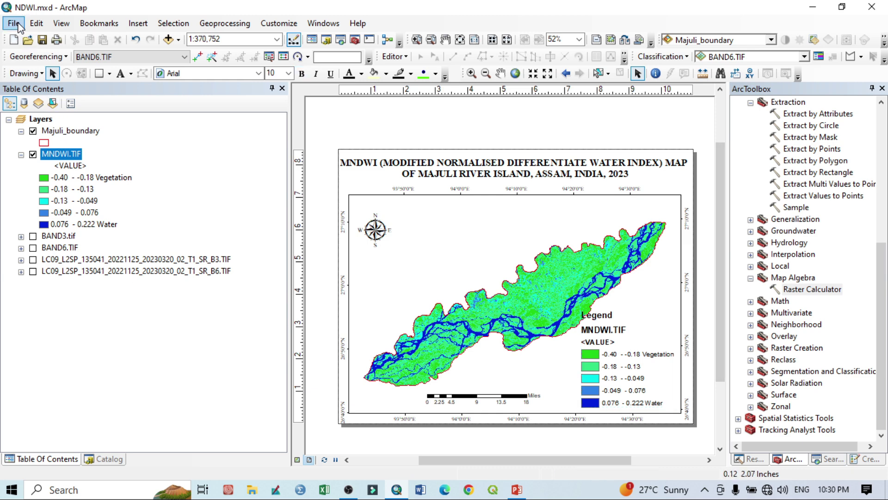
Step: Save the map document and export the layout to the NDWI folder as the TIFF "MNDWI_FINAL.tif", without overwriting the existing MNDWI.TIF
click(42, 39)
click(13, 24)
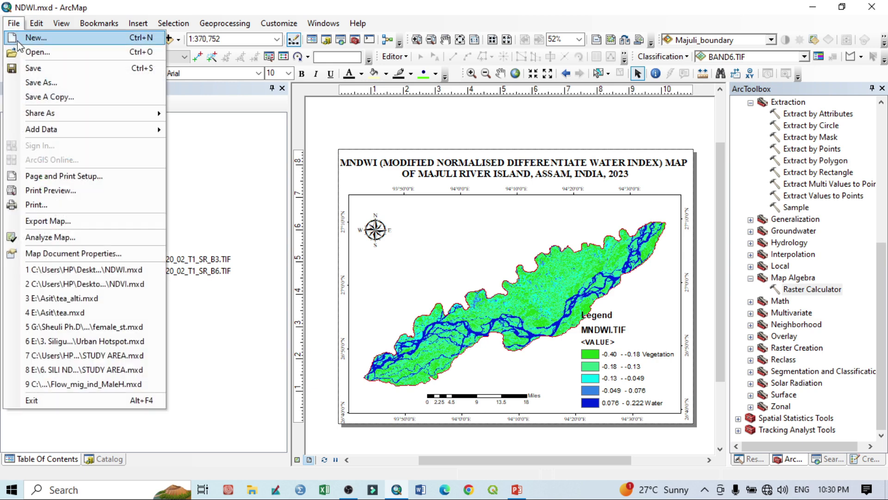
click(72, 225)
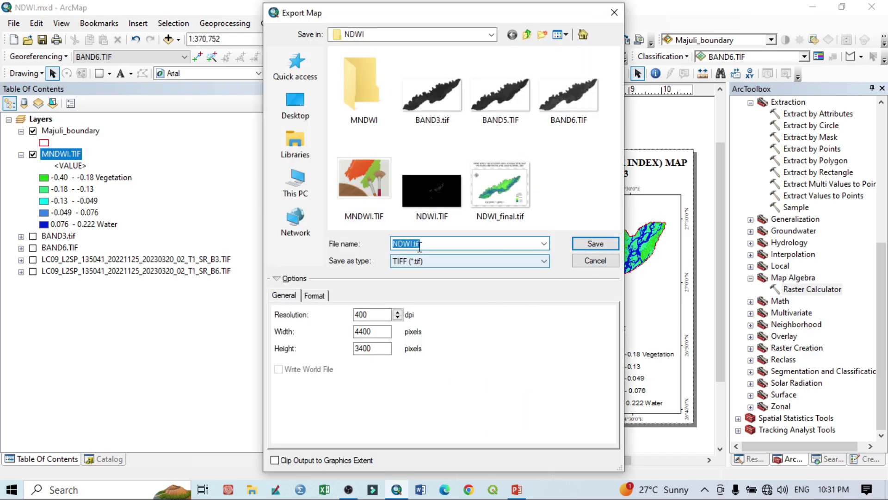
key(Home)
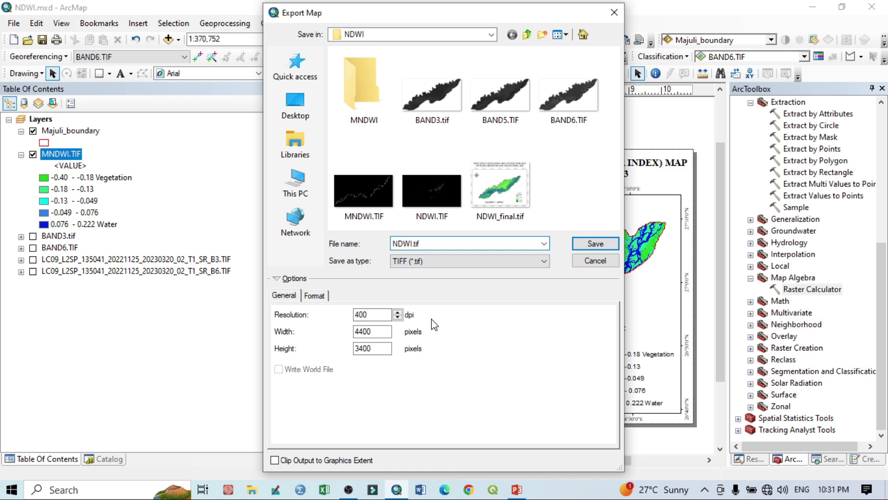
text(M)
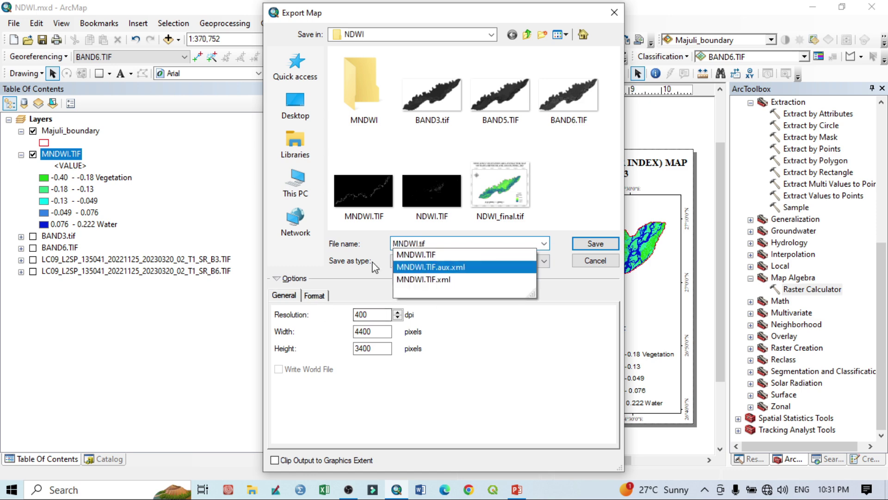
click(362, 250)
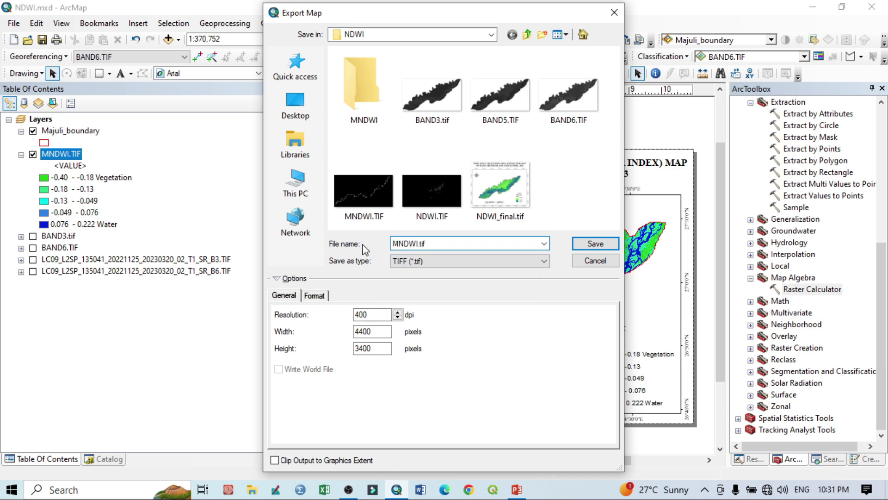
click(604, 250)
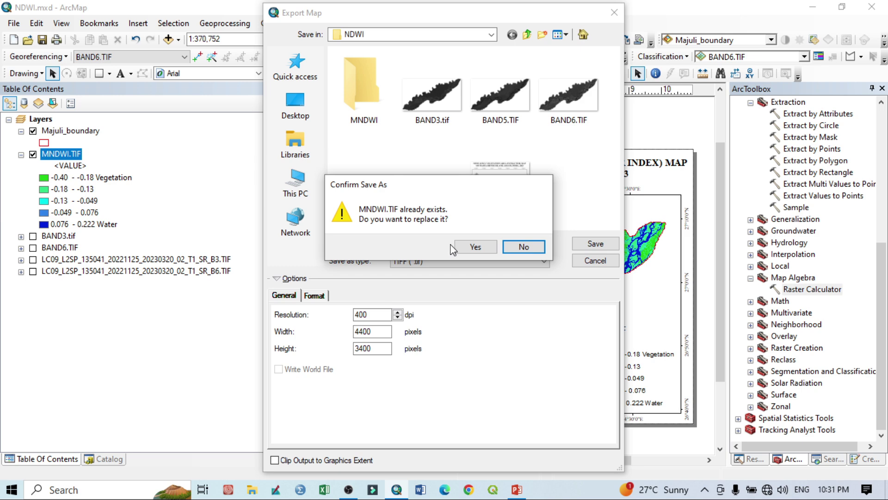
click(524, 246)
click(406, 243)
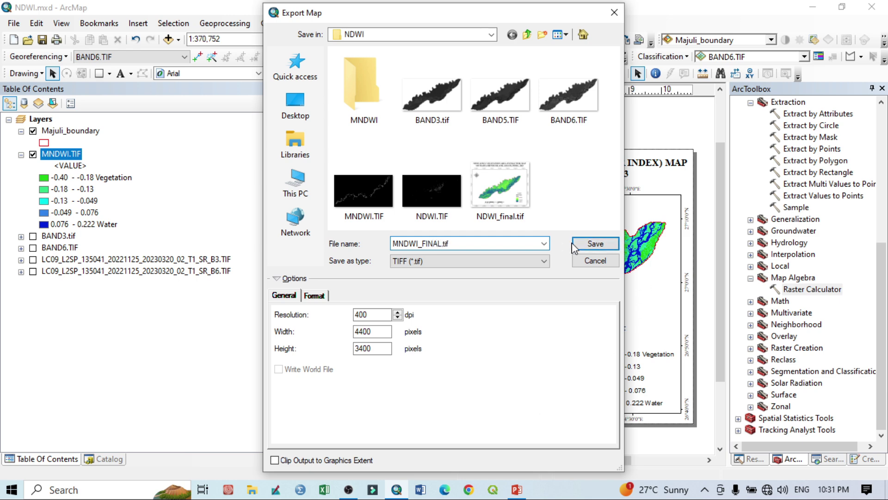
click(595, 243)
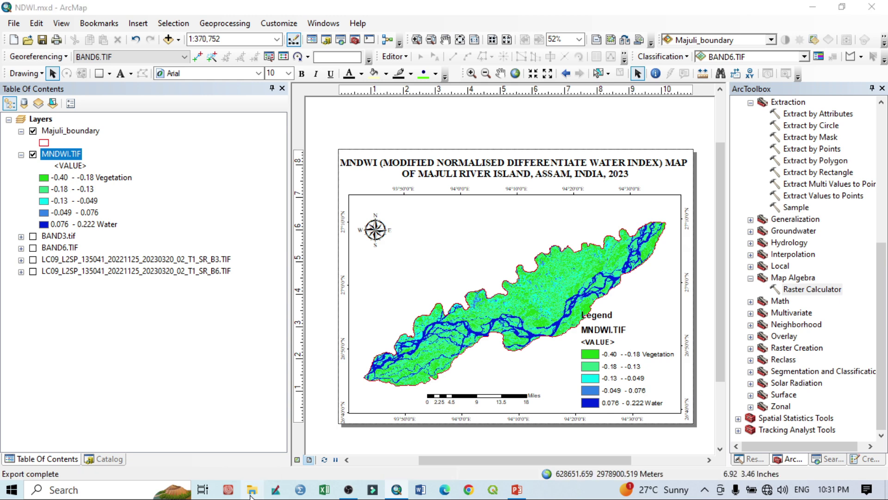
Step: Switch to File Explorer, browse to the NDWI folder inside the Desktop's NDVI folder, and open MNDWI_FINAL.tif to examine the exported map
click(251, 490)
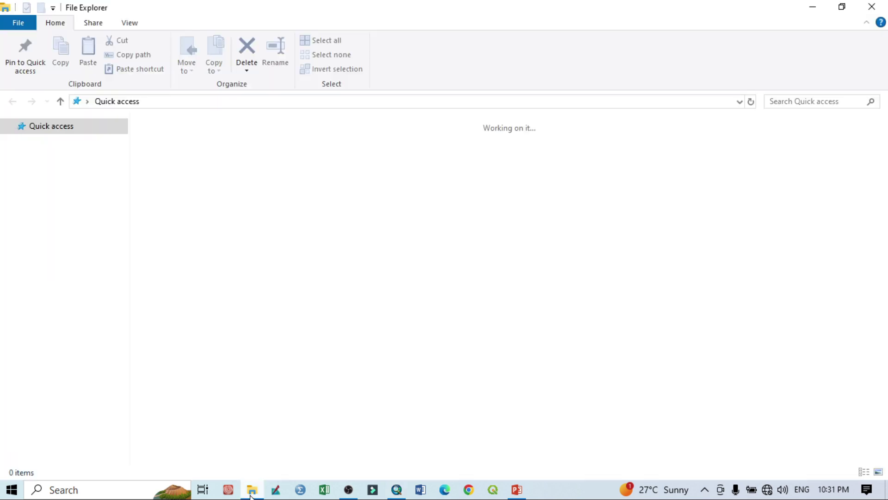
click(48, 344)
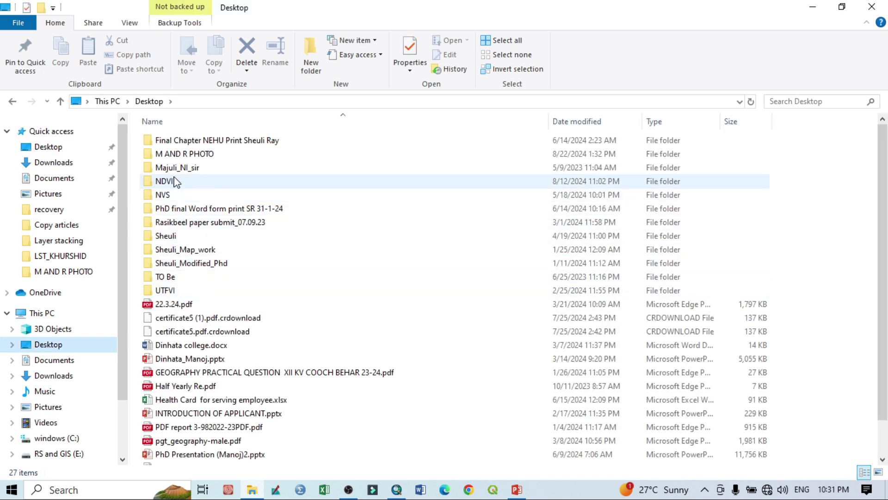
double_click(174, 183)
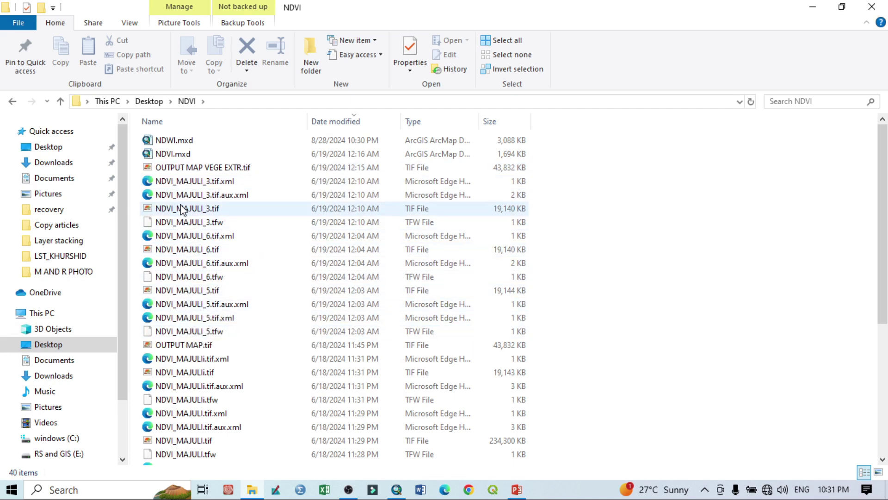
right_click(686, 241)
click(699, 290)
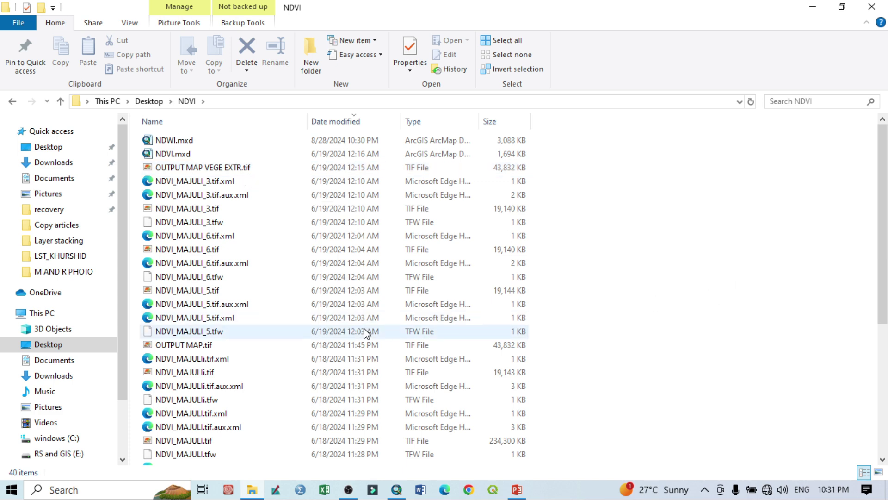
scroll(364, 337, down, 5)
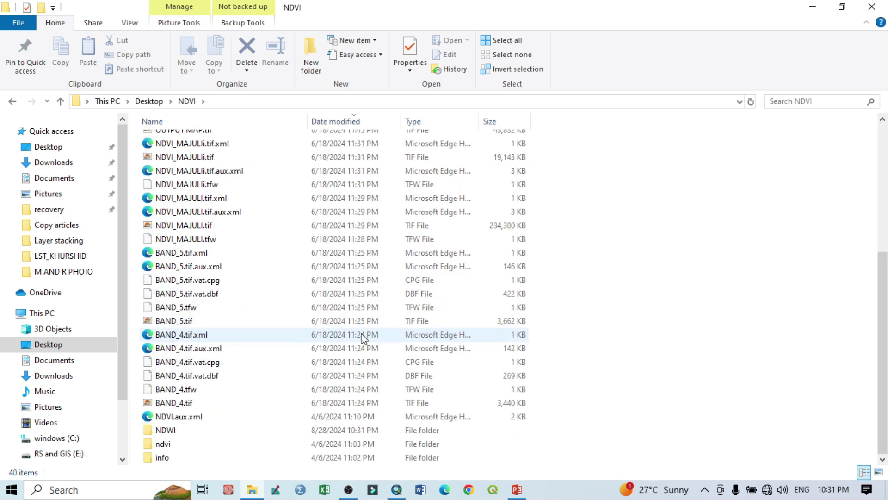
double_click(174, 431)
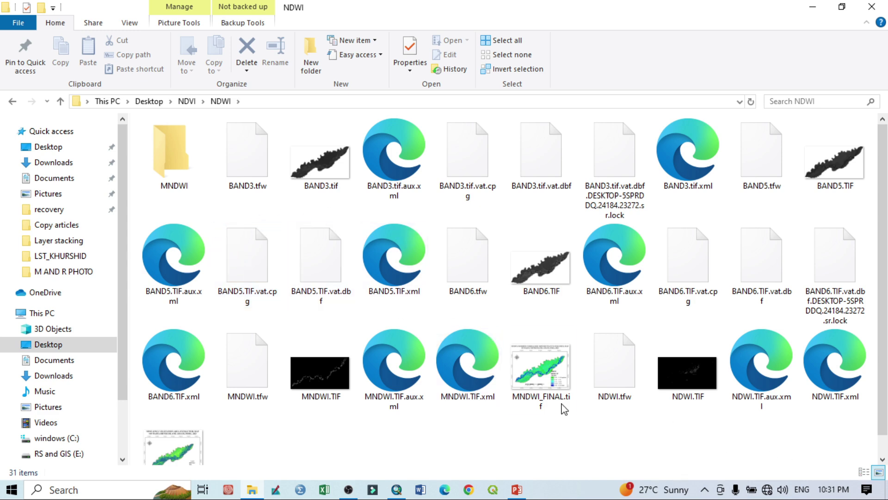
double_click(545, 382)
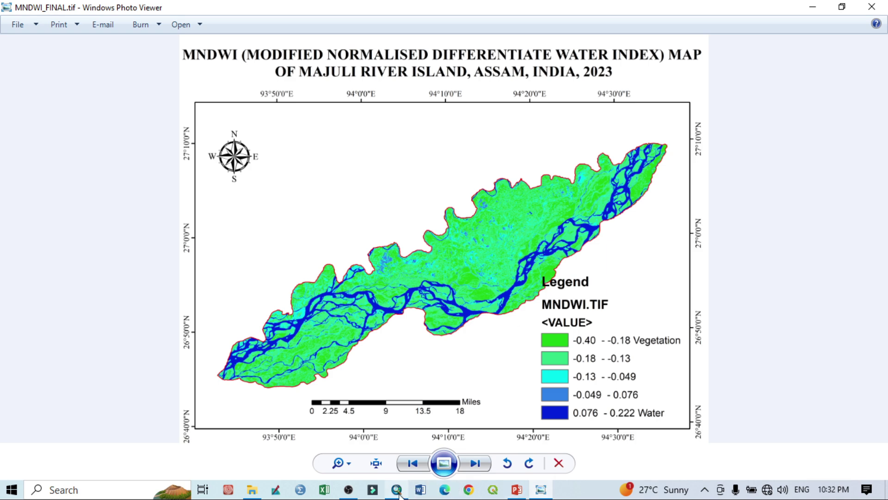
mouse_move(399, 494)
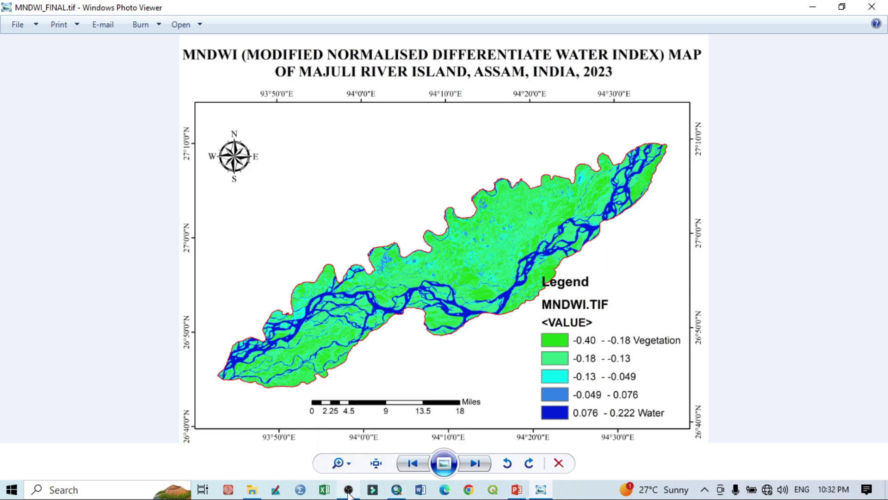